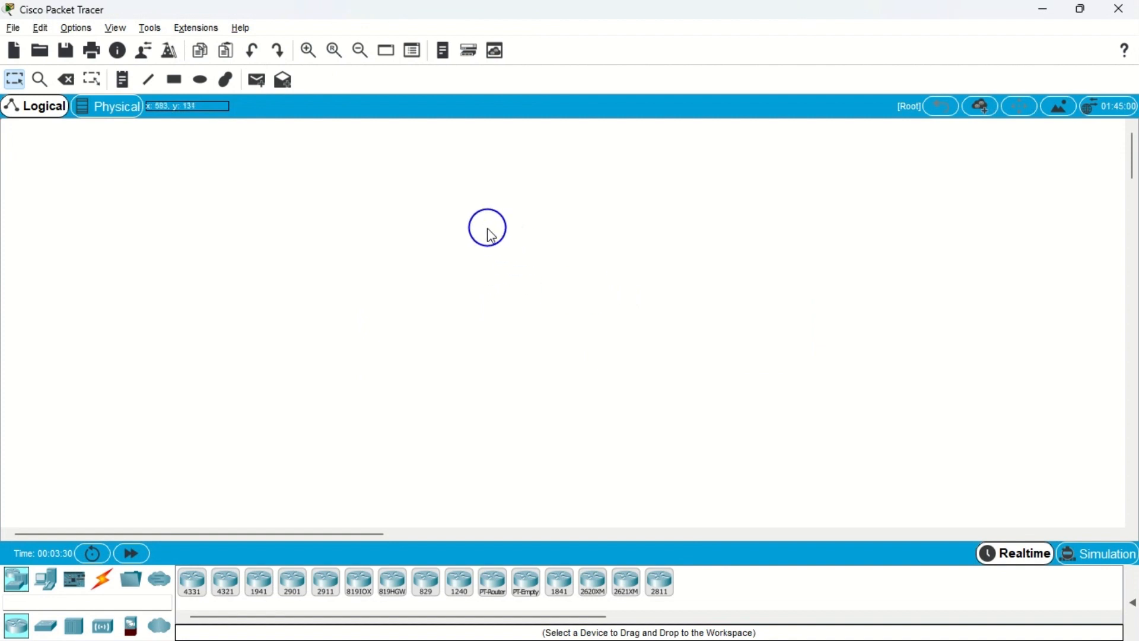
Place a 1941 router, a 2960-24TT switch beside it and an AccessPoint-PT below the switch in the workspace
drag(259, 581, 780, 254)
drag(48, 626, 566, 268)
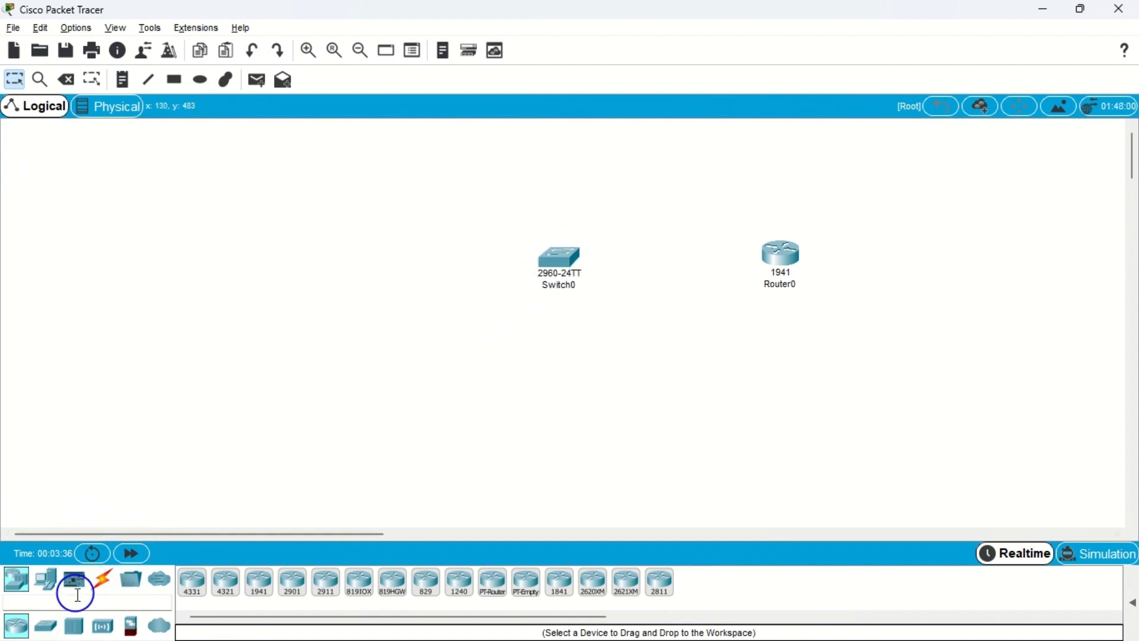
click(103, 625)
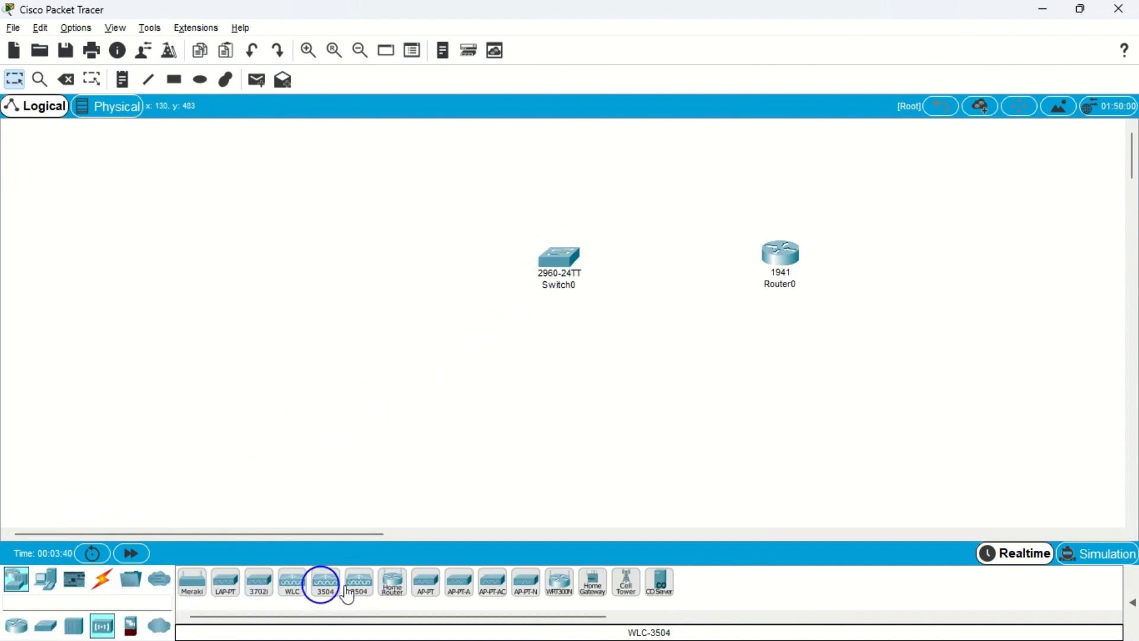
drag(107, 621, 556, 409)
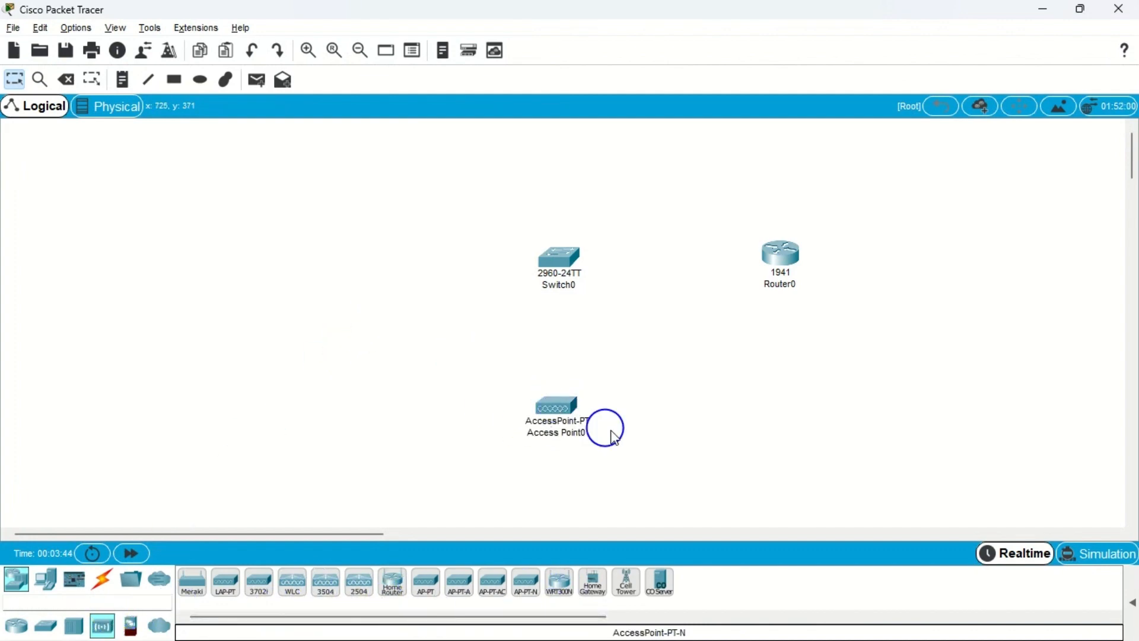
scroll(469, 353, down, 1)
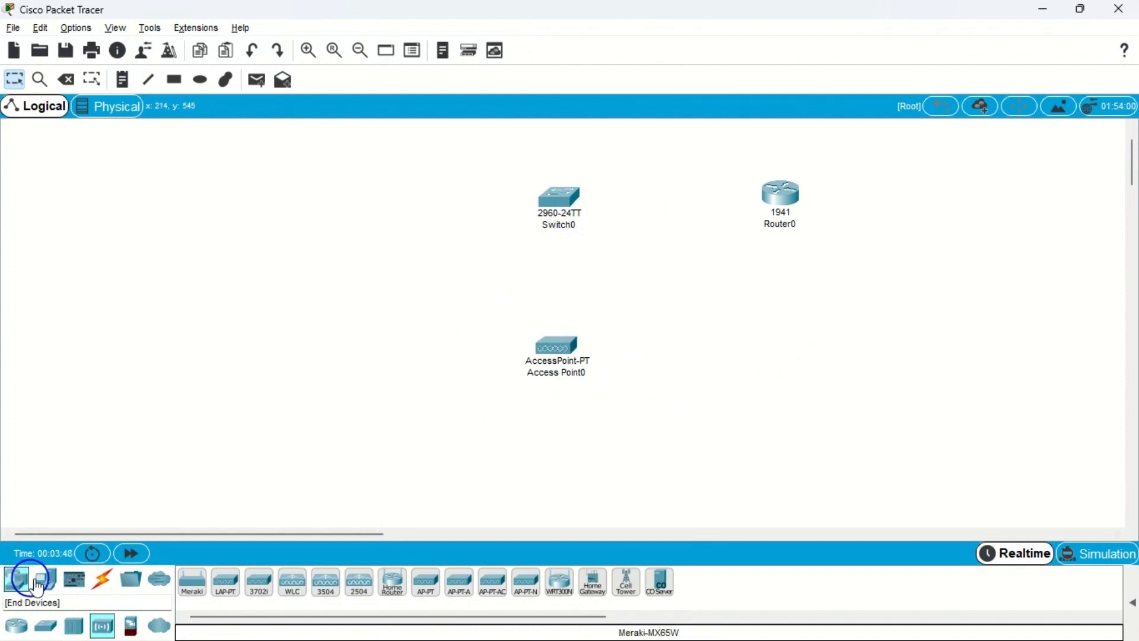
Add three PCs beside the switch and access point, plus a printer below the router
click(17, 579)
click(45, 579)
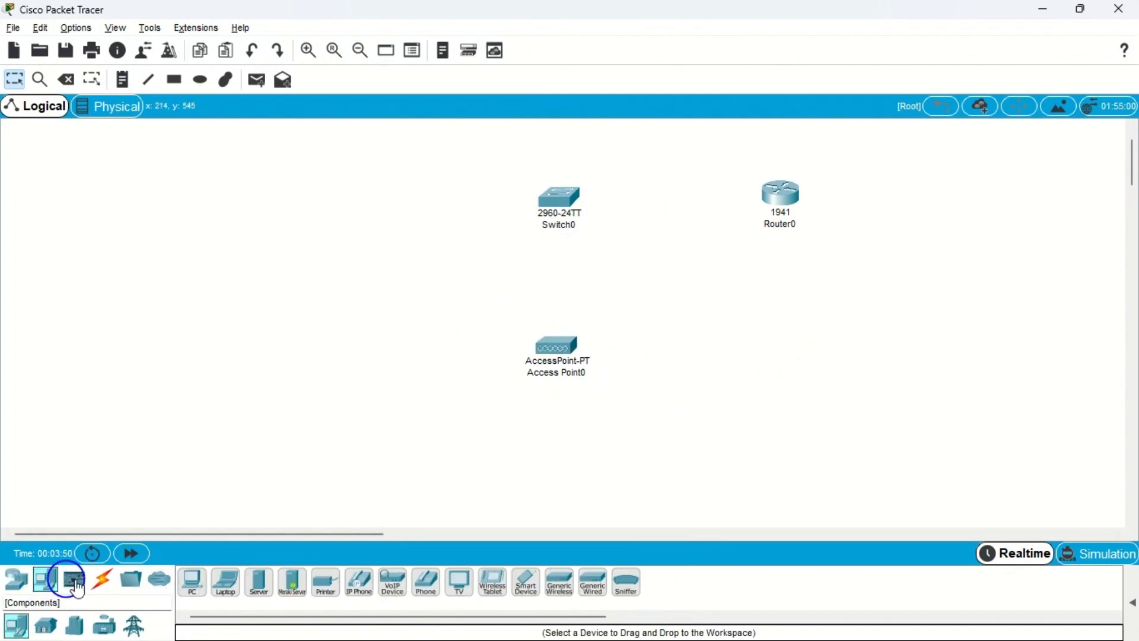
click(185, 590)
click(197, 579)
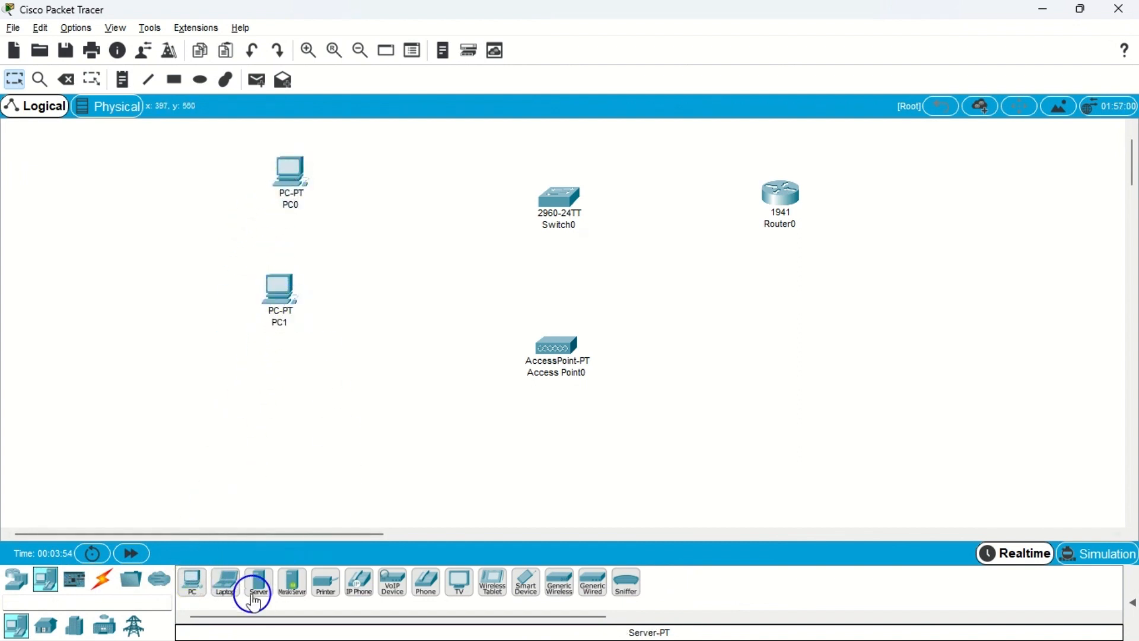
click(361, 457)
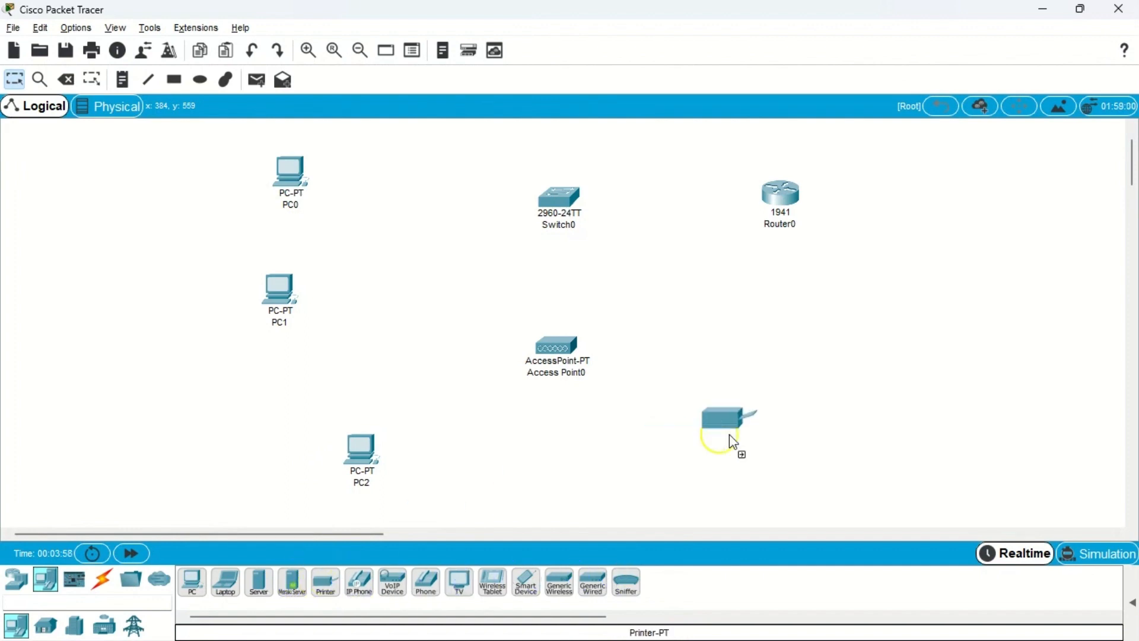
click(770, 473)
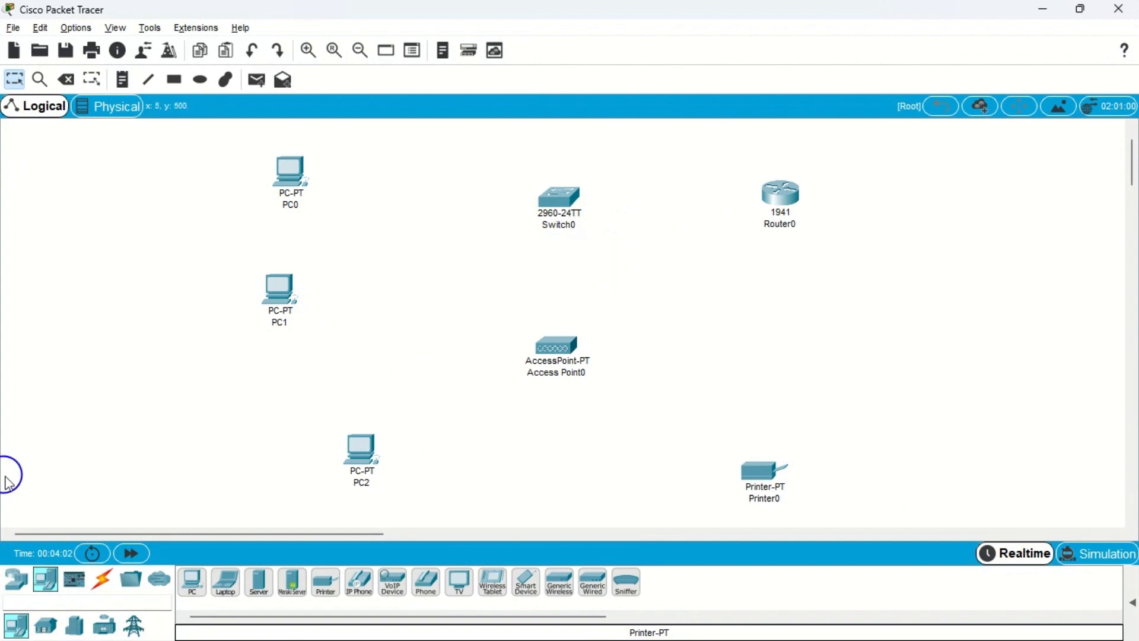
click(755, 200)
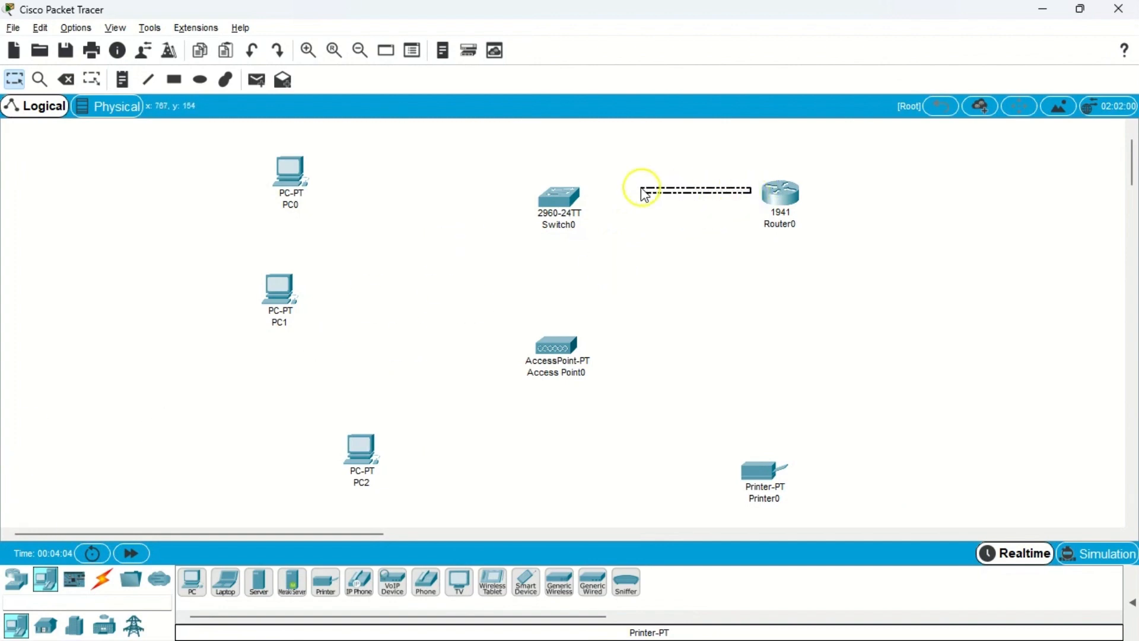
click(575, 338)
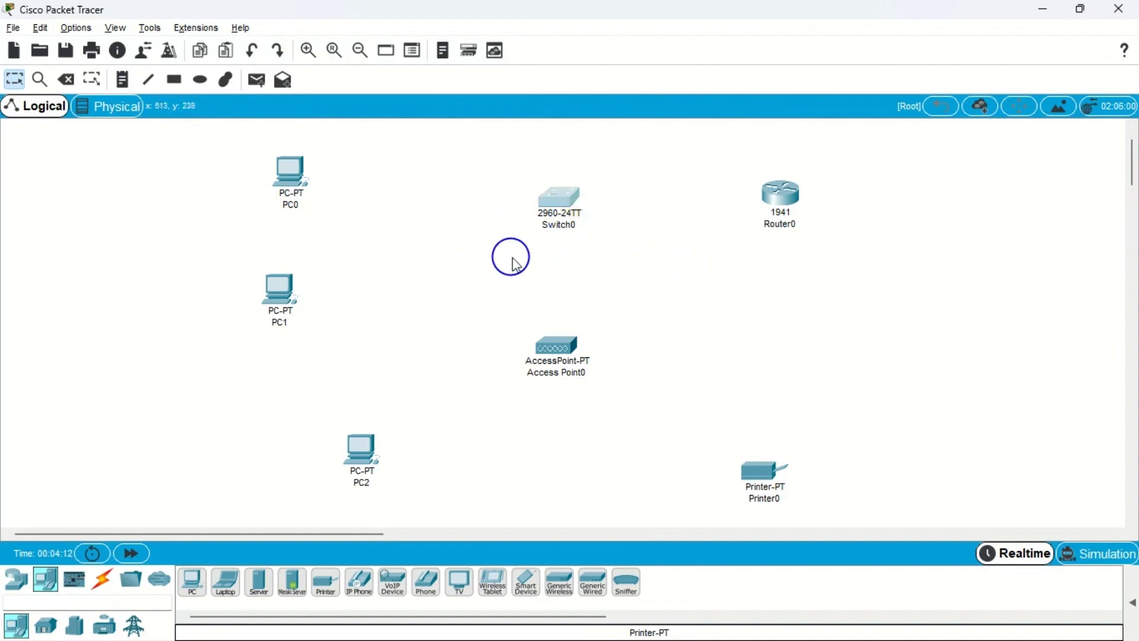
drag(208, 152, 340, 329)
click(449, 283)
drag(326, 409, 400, 497)
click(821, 451)
drag(675, 411, 843, 523)
click(737, 371)
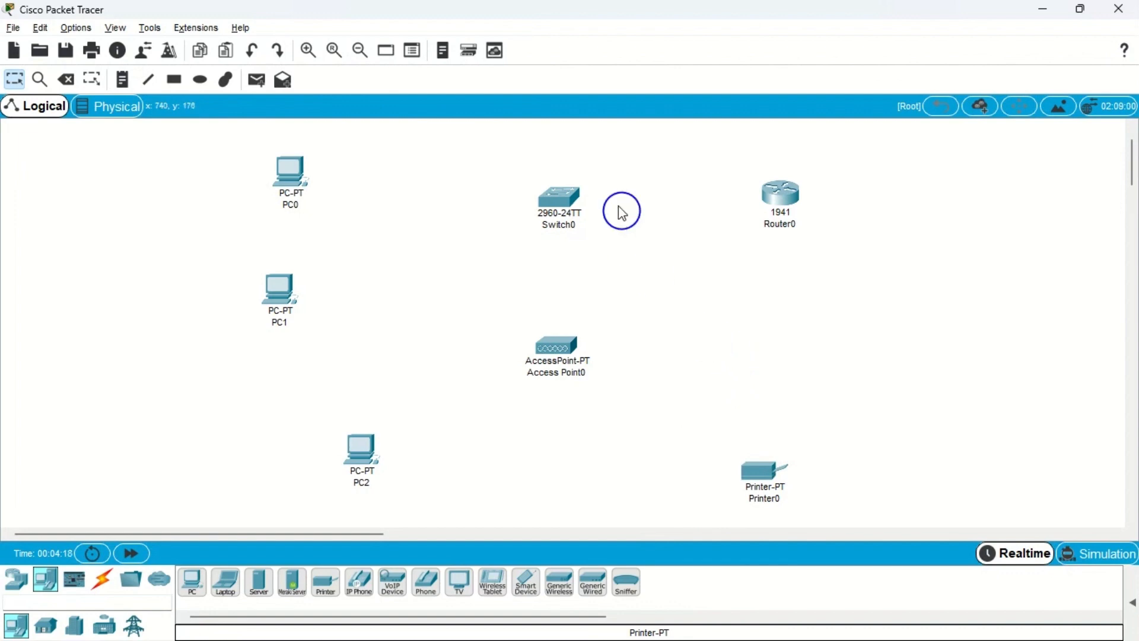
drag(561, 330, 639, 365)
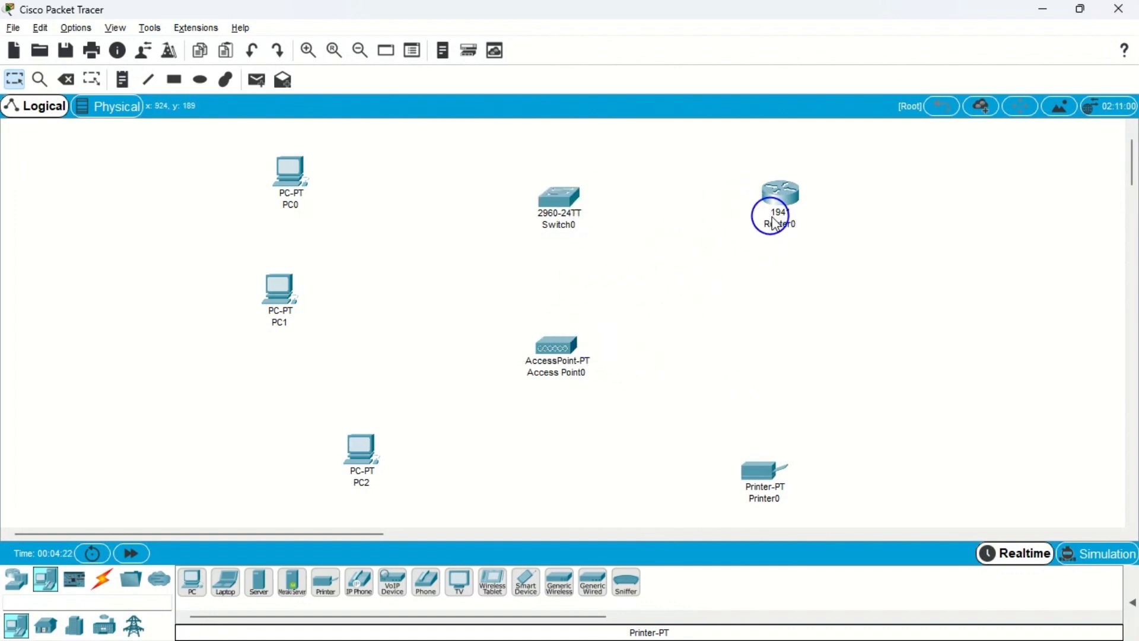
mouse_move(776, 224)
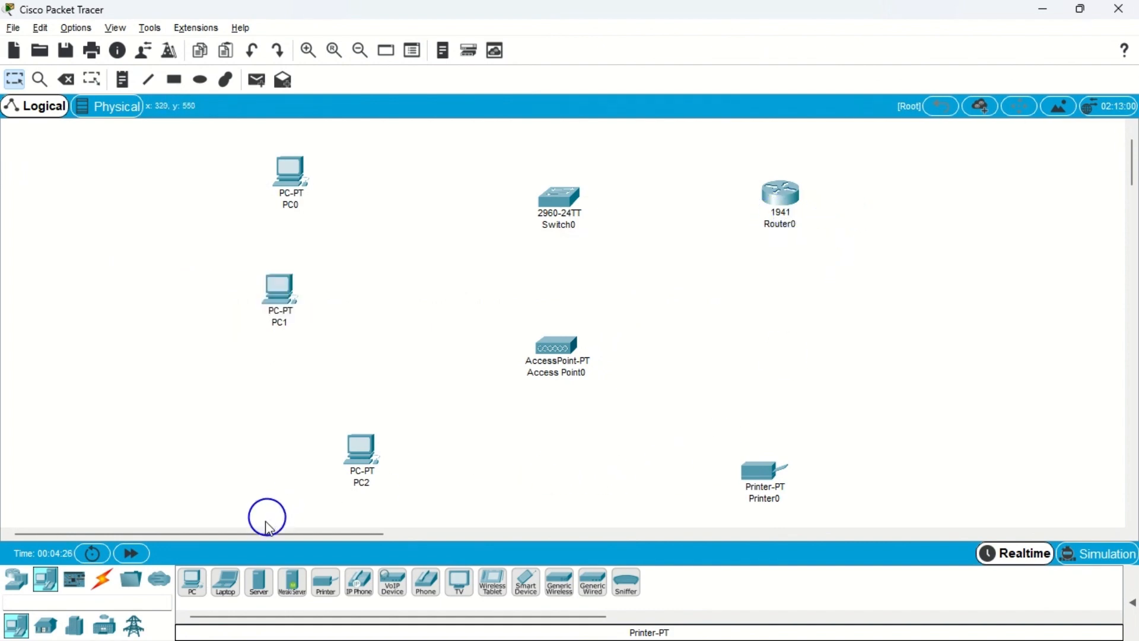
Connect Router0's GigabitEthernet0/0 to Switch0's FastEthernet0/1 with a copper straight-through cable
click(104, 581)
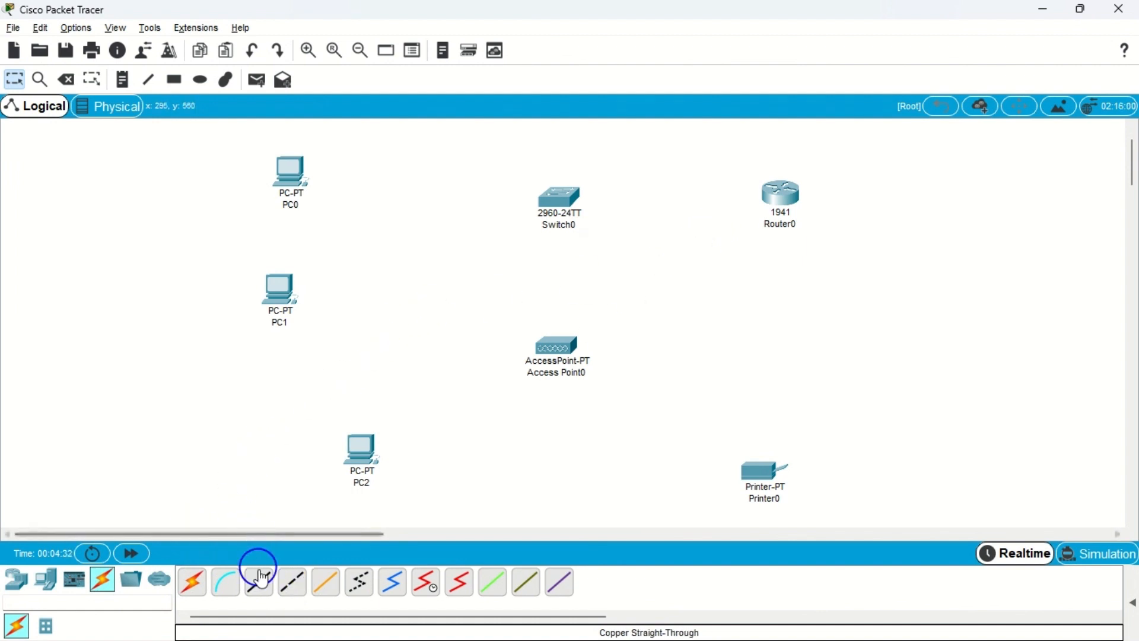
click(259, 583)
click(781, 201)
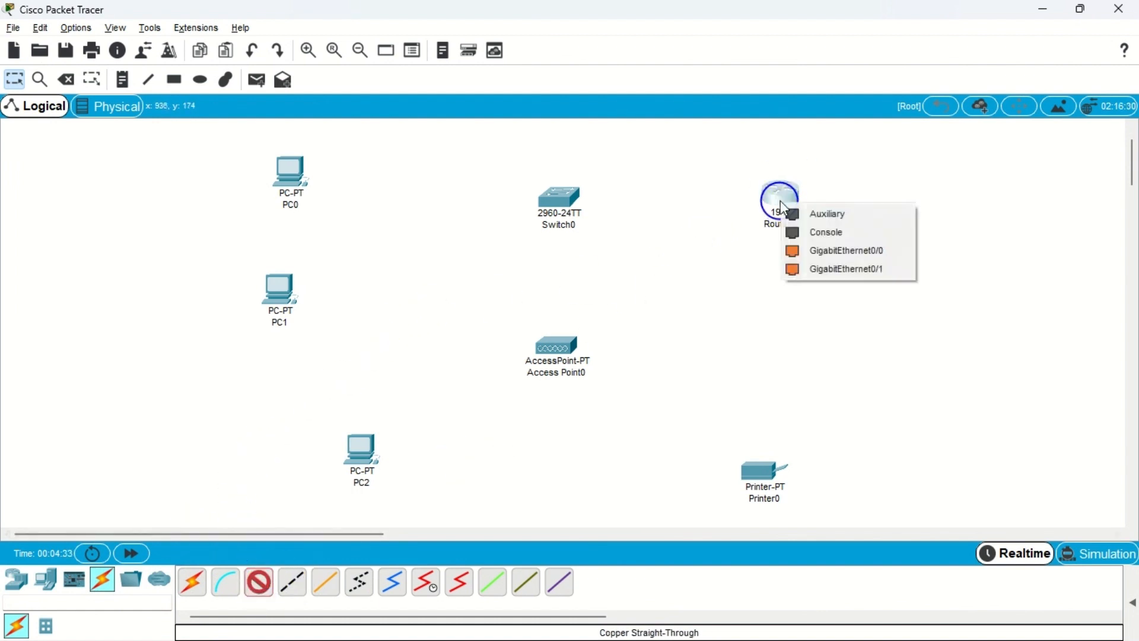
click(813, 251)
click(569, 193)
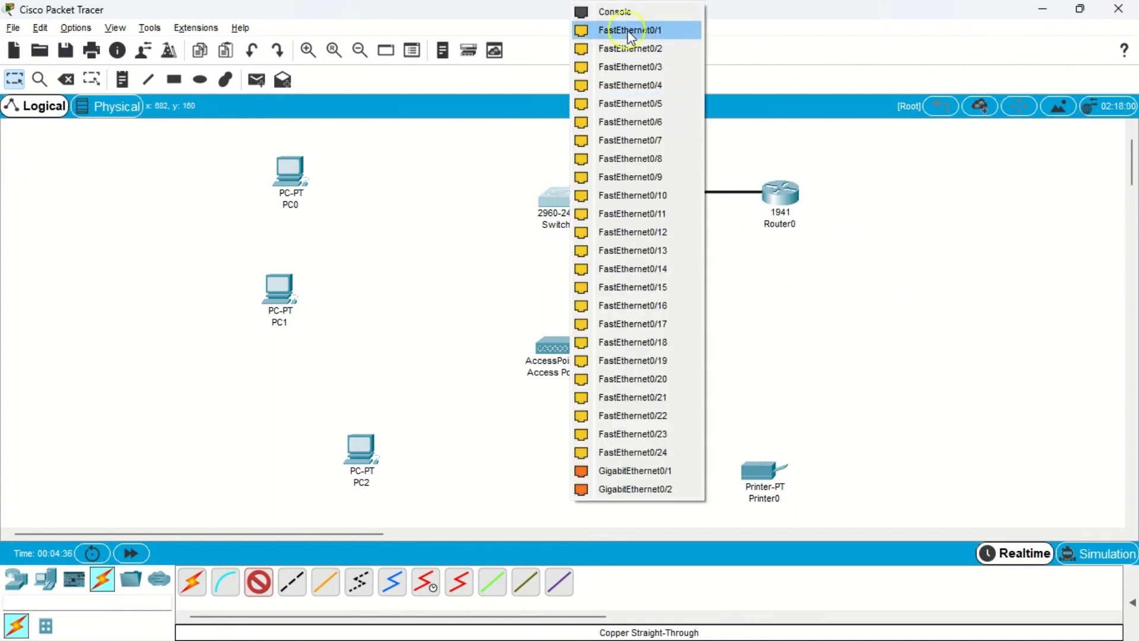
click(630, 31)
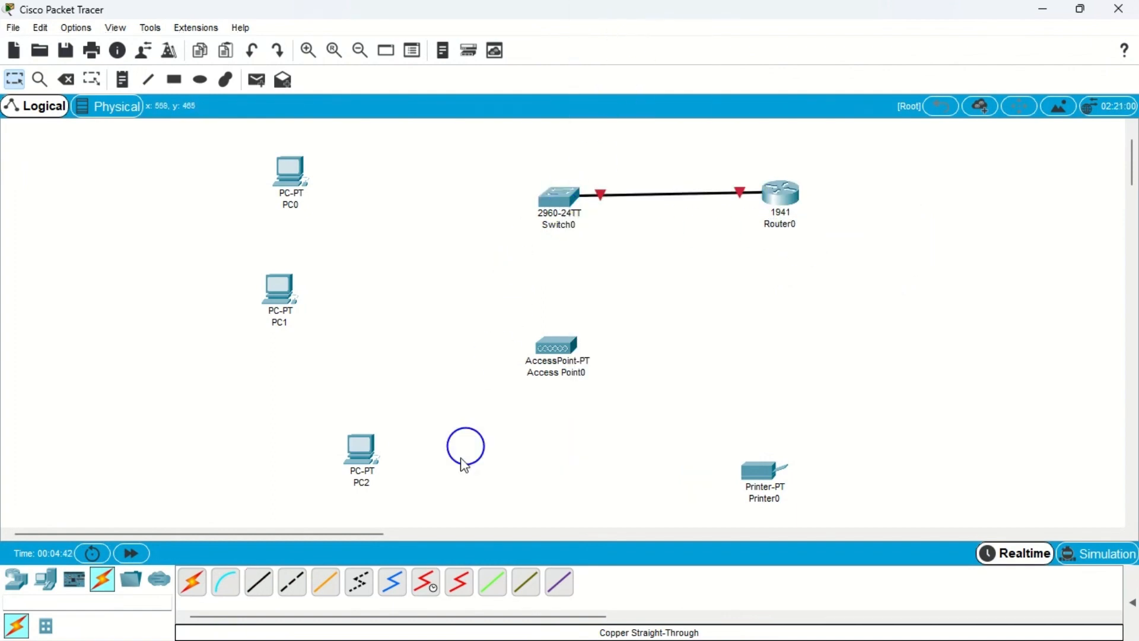
Run a copper straight-through cable from a free FastEthernet port on Switch0 to FastEthernet0 on PC0
click(259, 583)
click(568, 209)
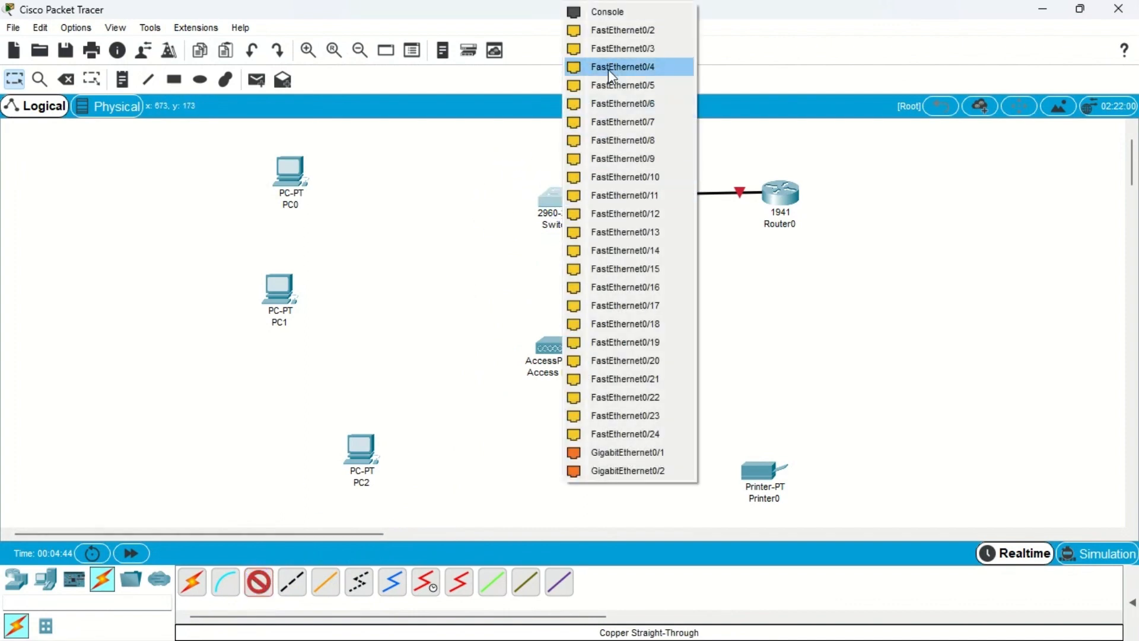
click(617, 41)
click(287, 177)
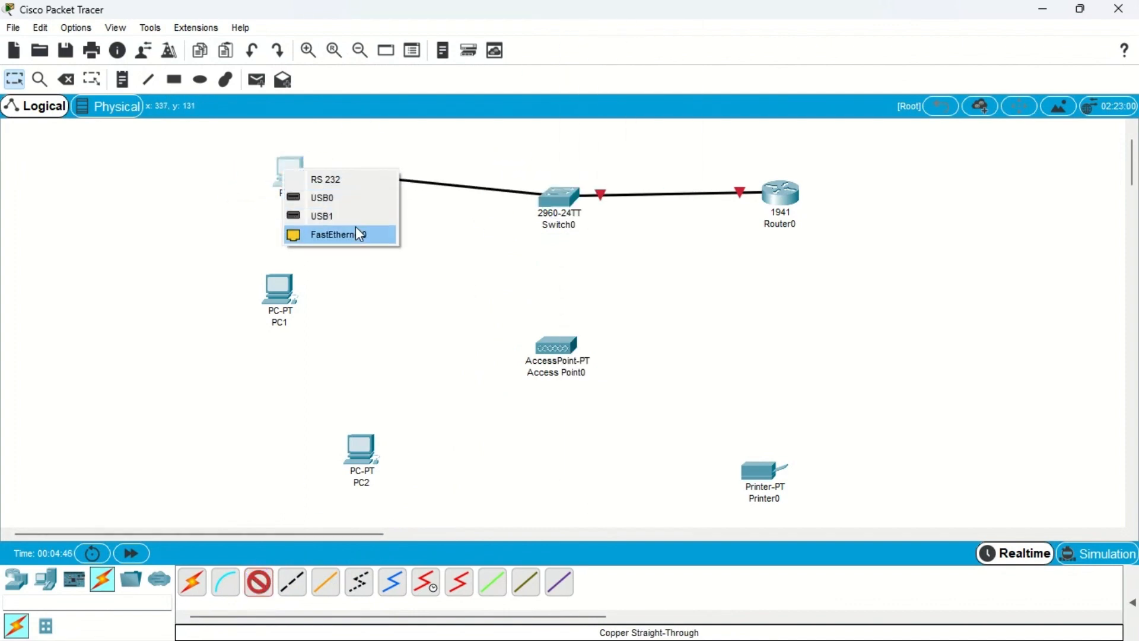
click(355, 228)
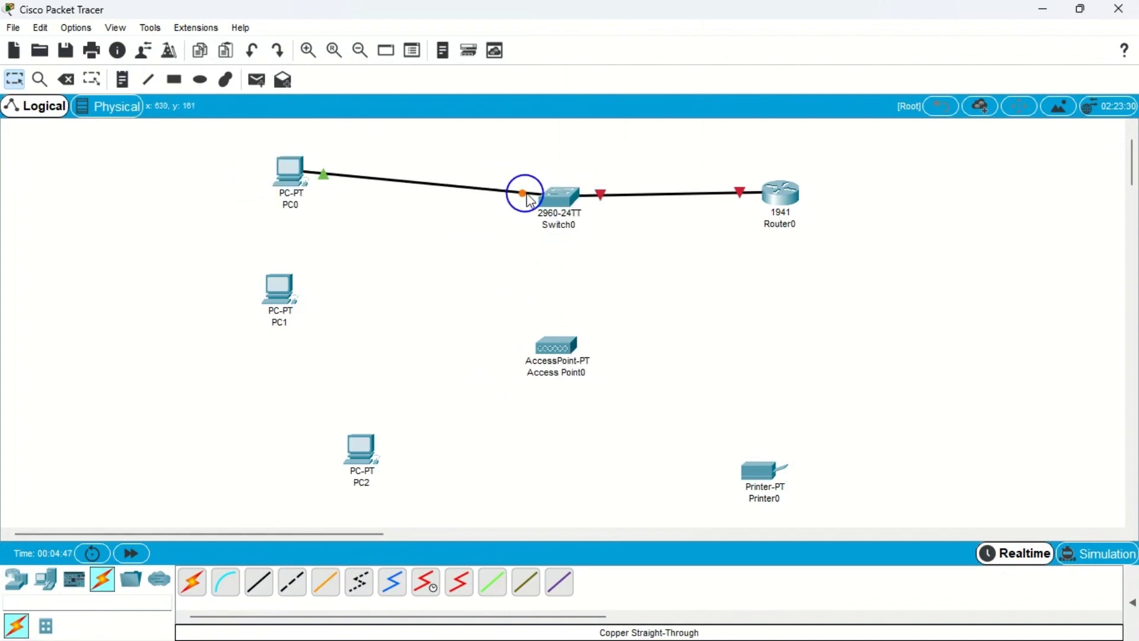
Link Switch0's next free FastEthernet port to FastEthernet0 on PC1 with a copper straight-through cable
click(558, 198)
click(634, 30)
click(299, 288)
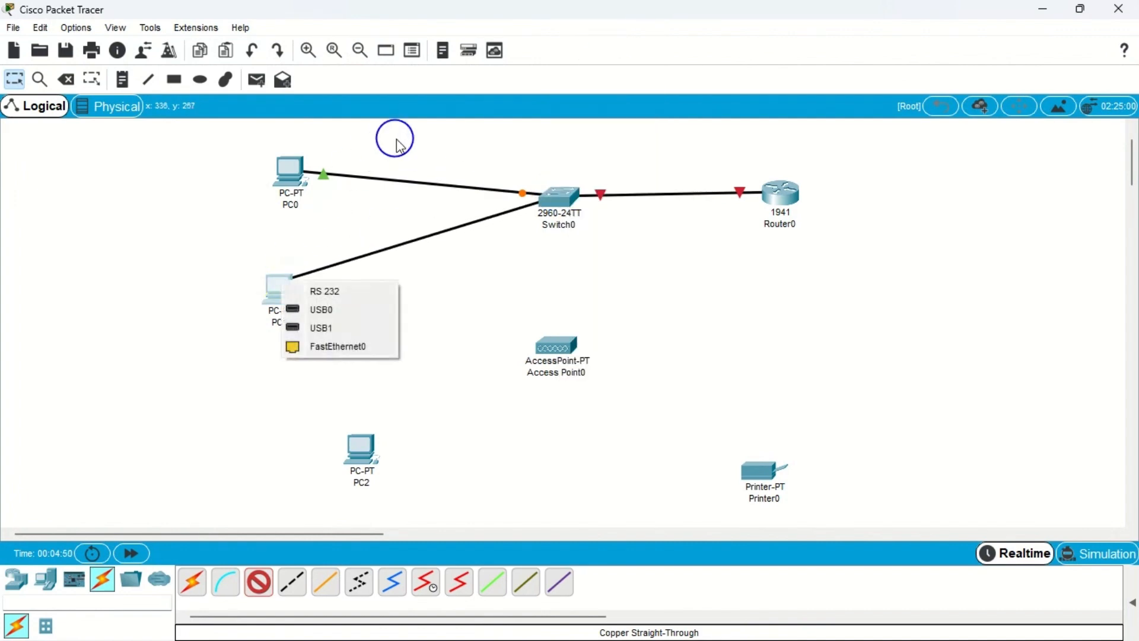
click(338, 345)
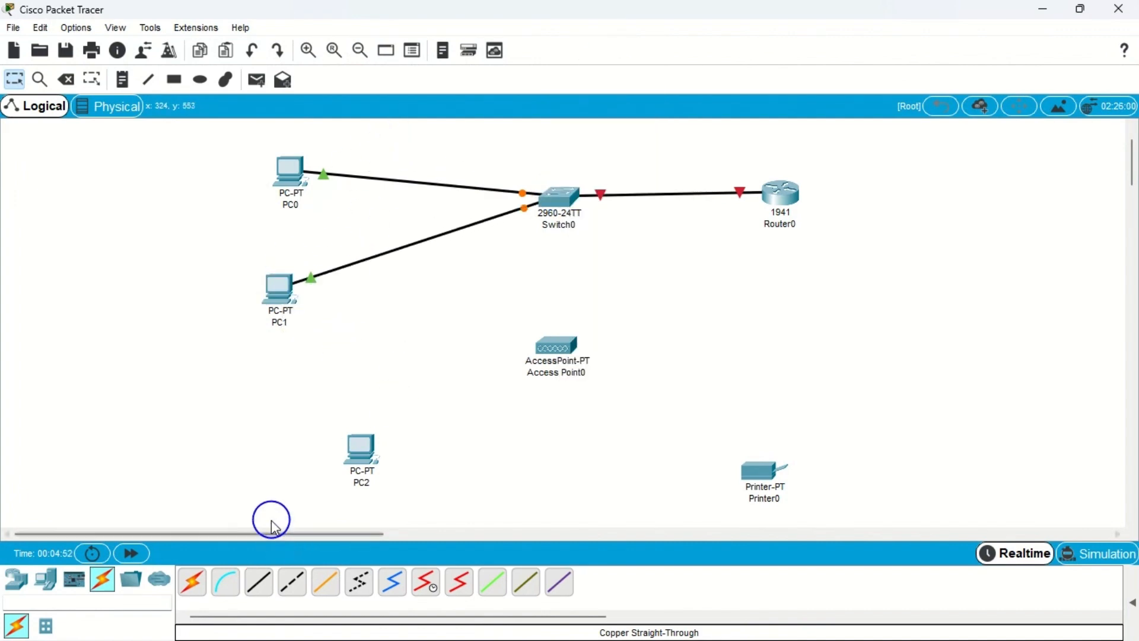
Connect Access Point0 to the next free FastEthernet port on Switch0 with a copper straight-through cable
click(273, 570)
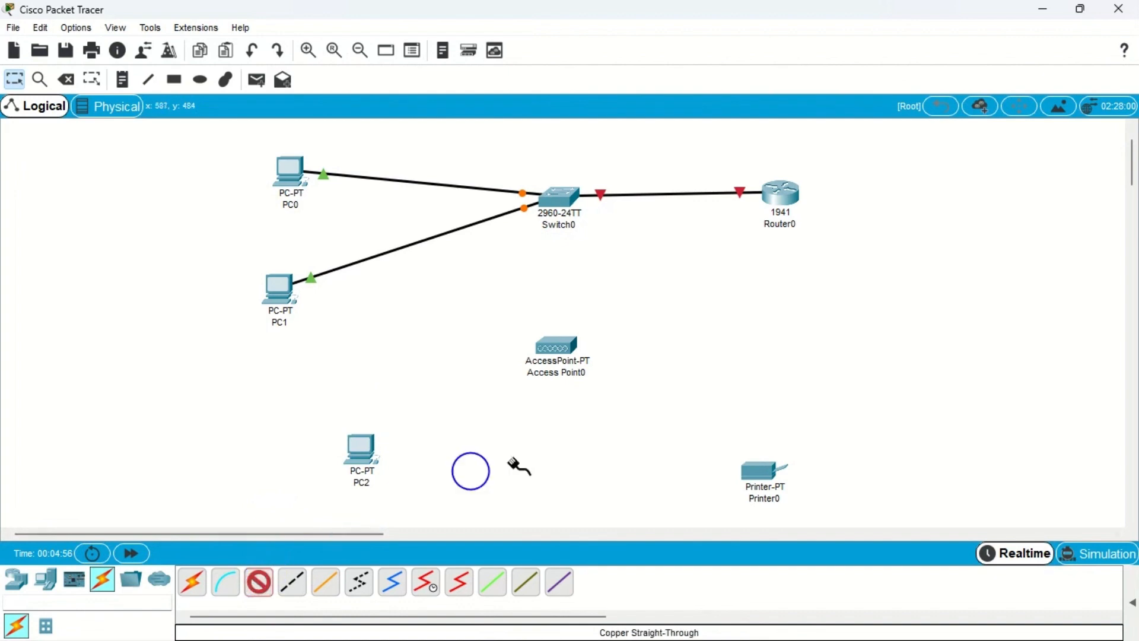
click(583, 353)
click(587, 358)
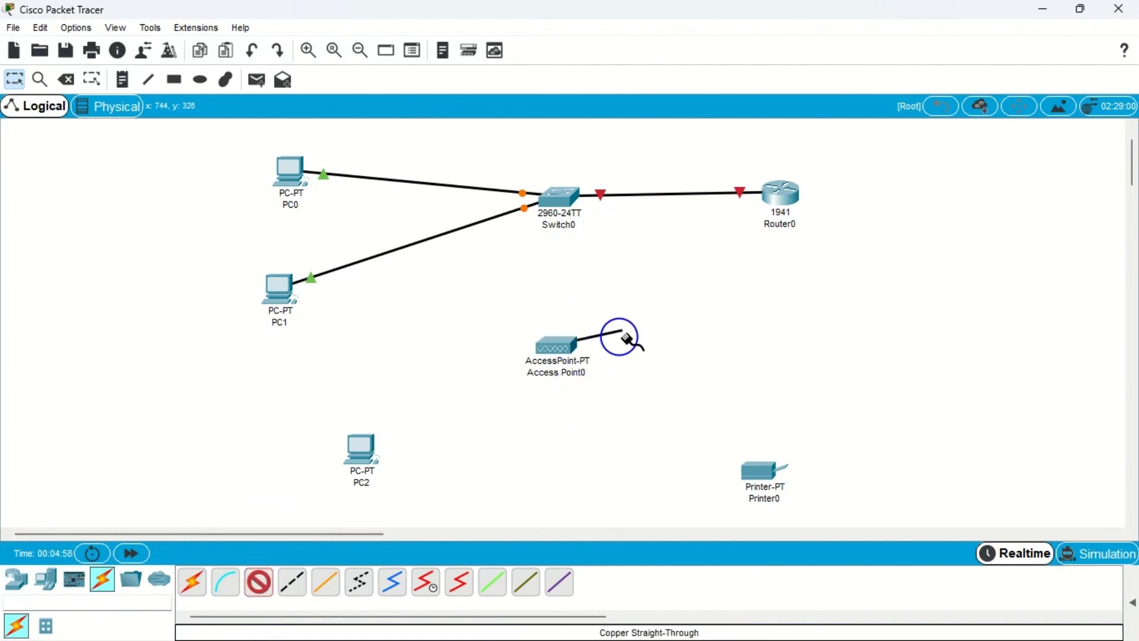
click(559, 199)
click(591, 31)
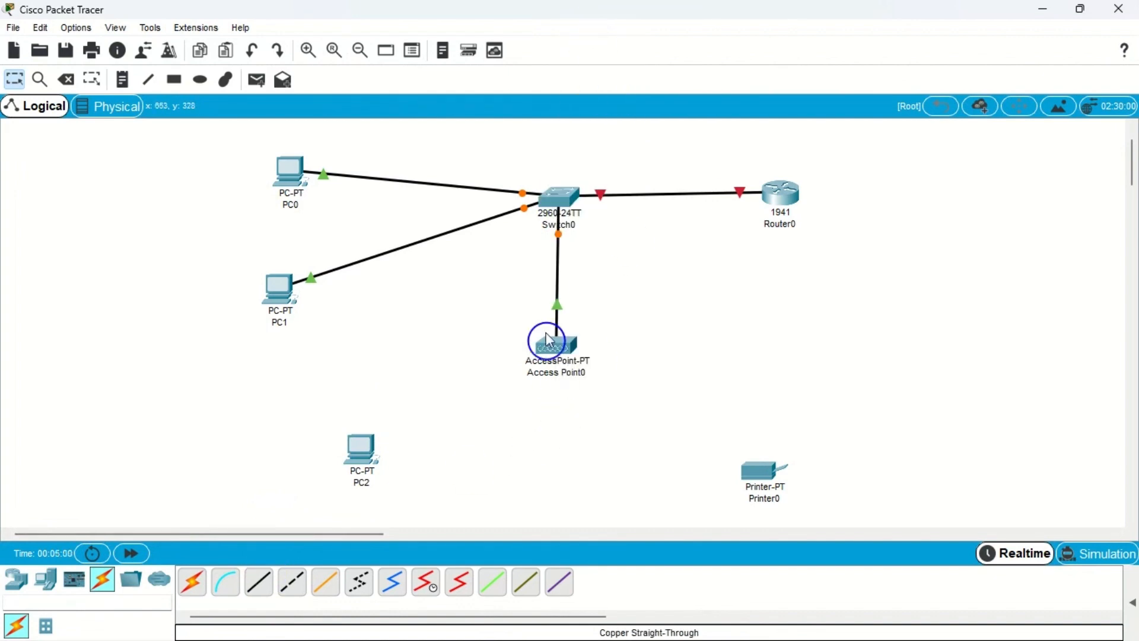
click(260, 583)
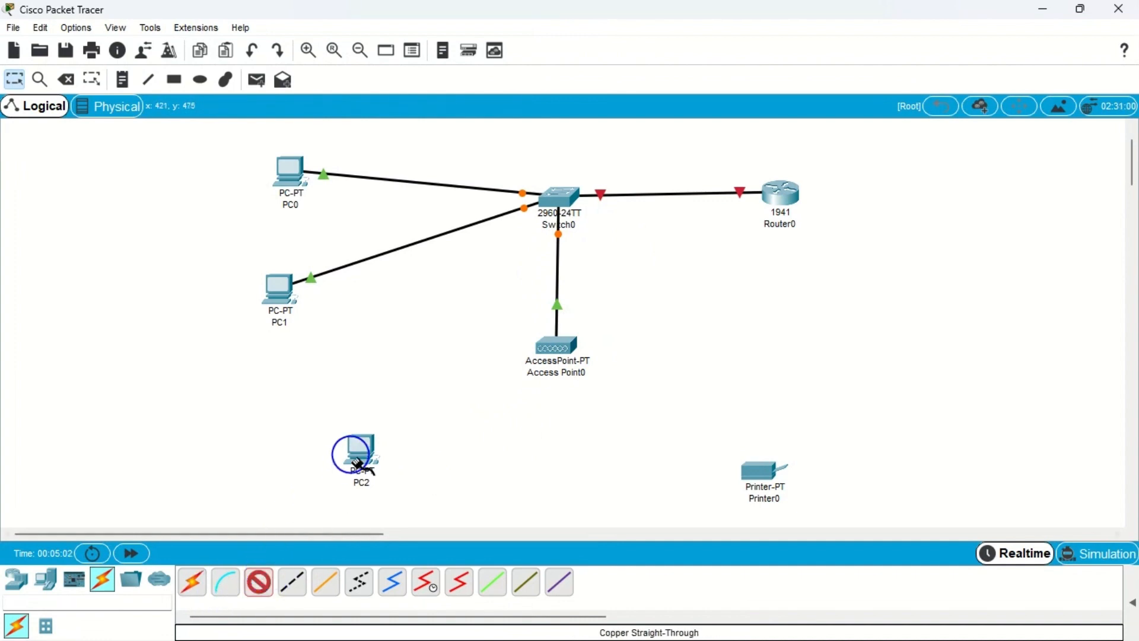
click(369, 454)
click(254, 591)
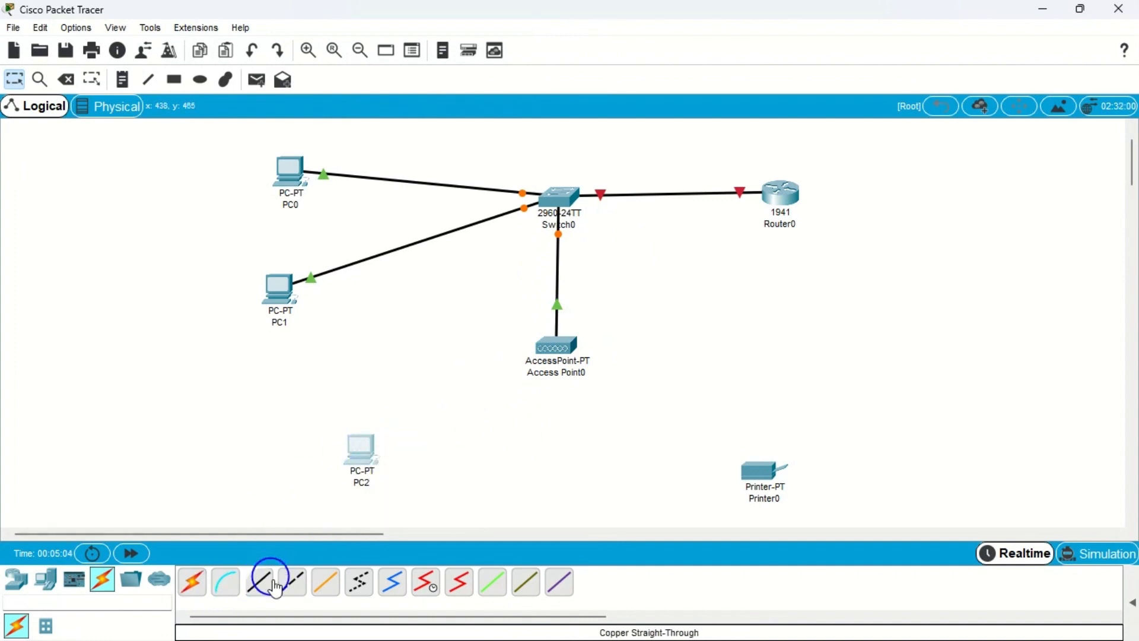
Power off PC2 and remove its installed Ethernet module
click(371, 454)
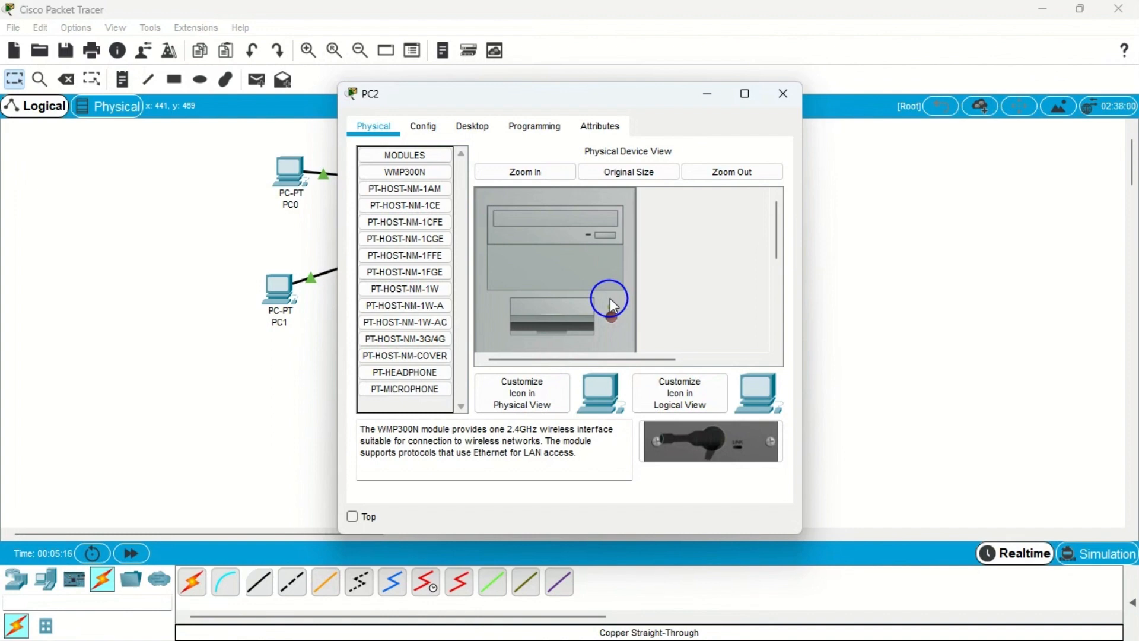
click(611, 318)
scroll(618, 323, down, 3)
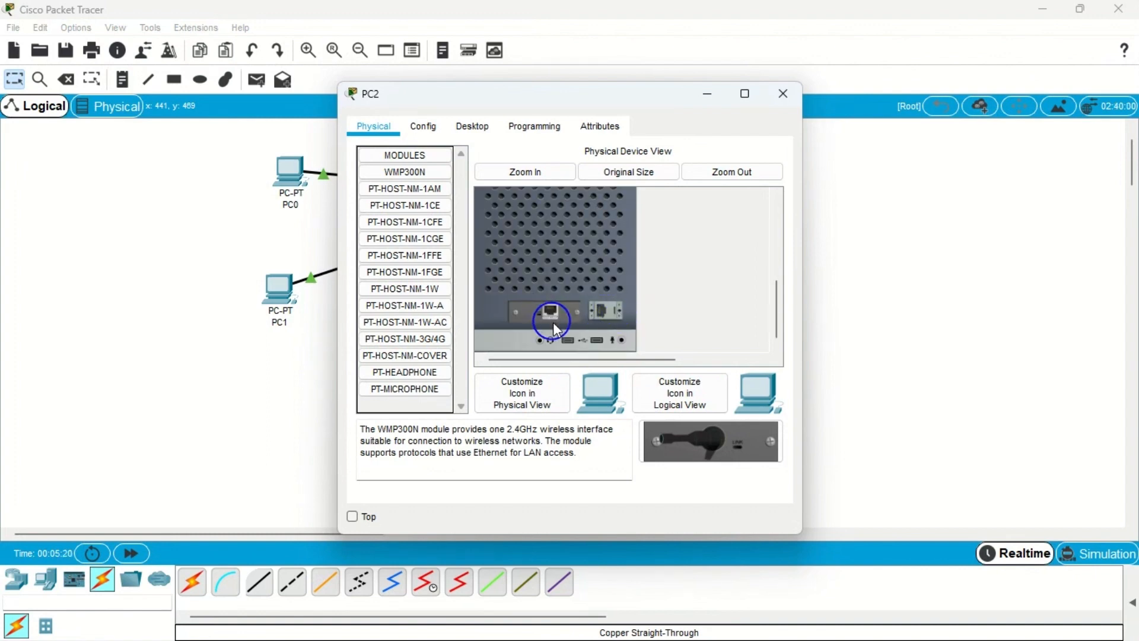
drag(540, 312, 473, 376)
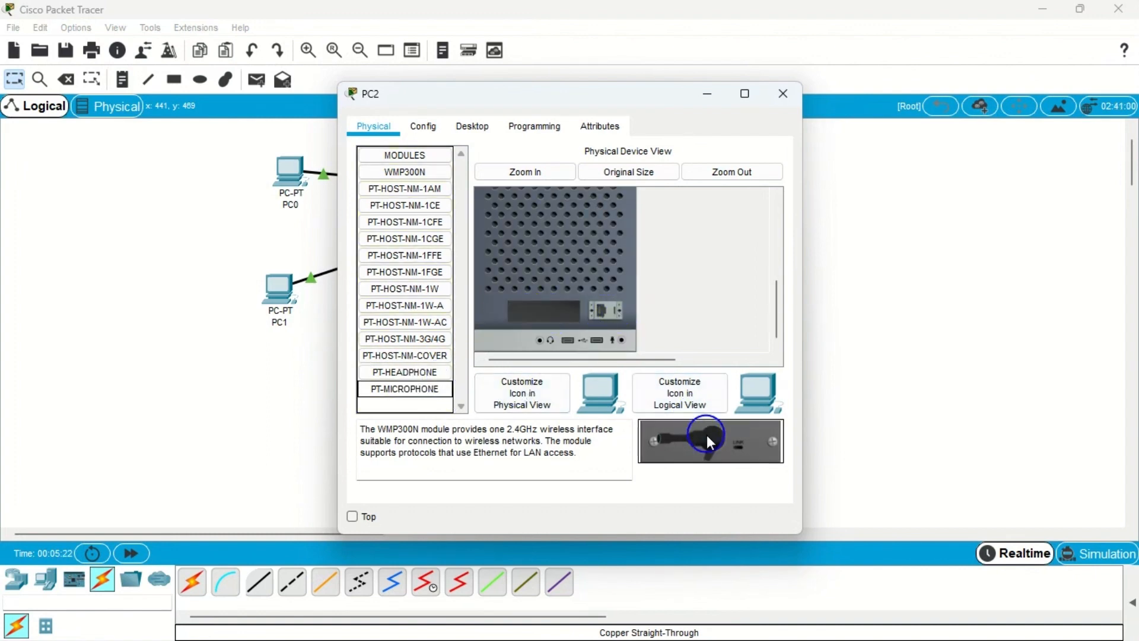
Install the WMP300N wireless module in PC2's empty slot, power the PC back on and close its window
drag(699, 453, 555, 311)
scroll(686, 260, up, 1)
scroll(688, 278, up, 3)
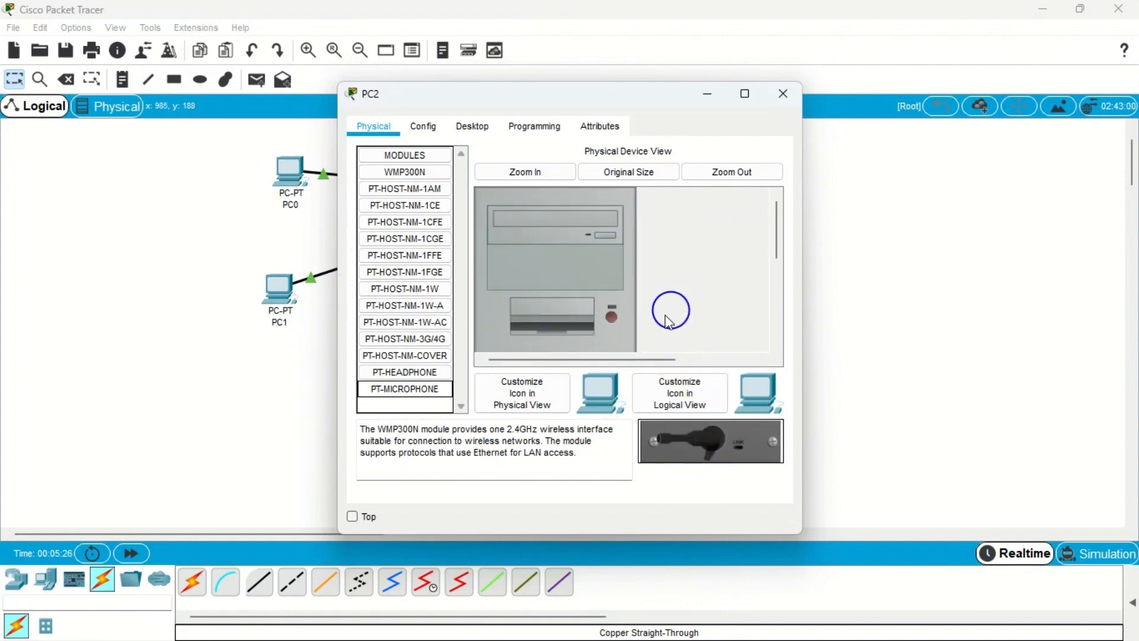
click(782, 93)
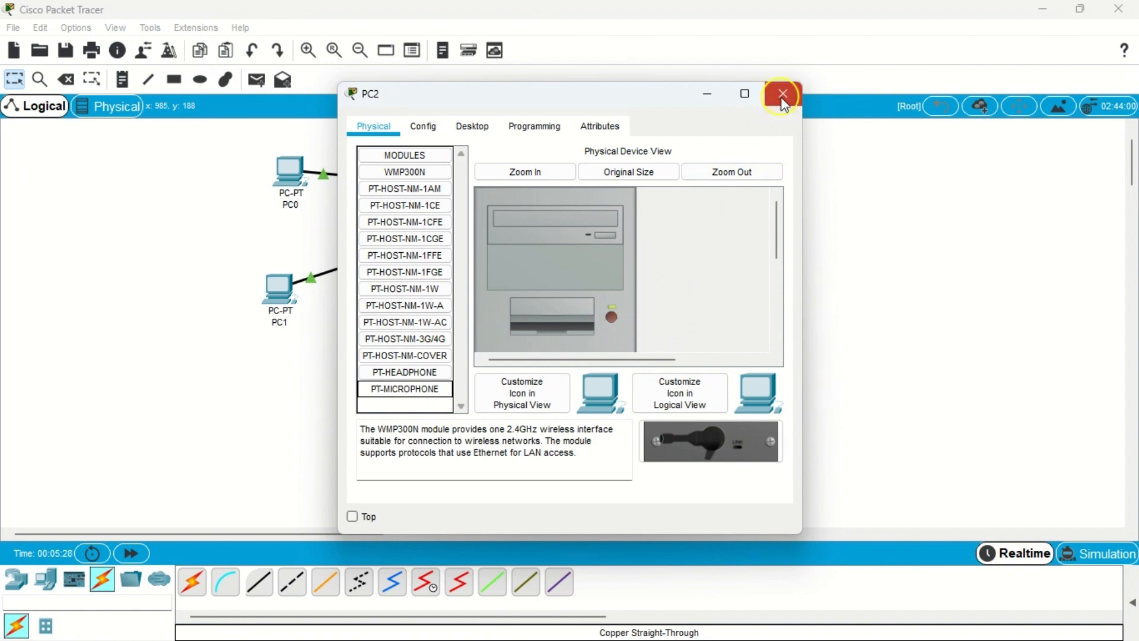
Remove the installed network module from Printer0
click(759, 466)
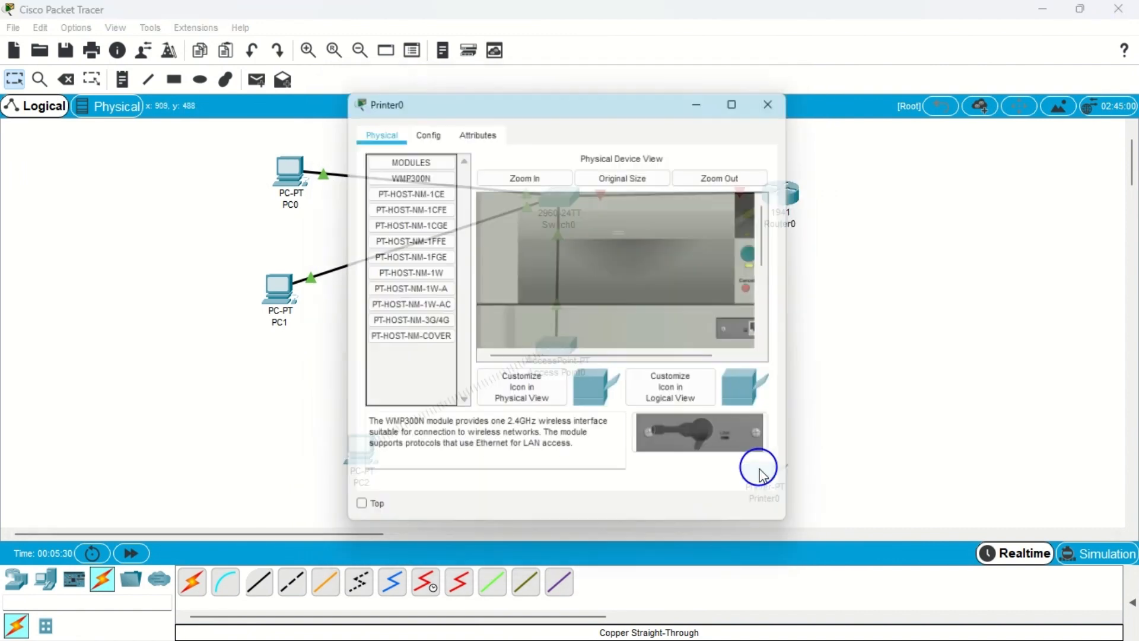
scroll(766, 265, down, 3)
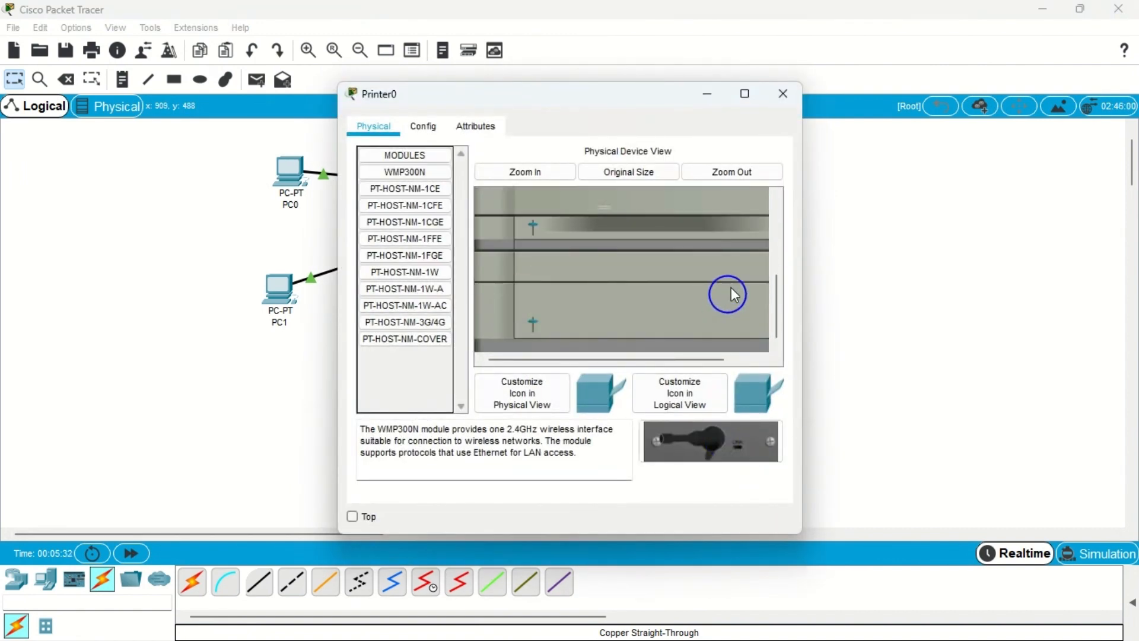
drag(754, 236, 436, 334)
scroll(671, 274, up, 1)
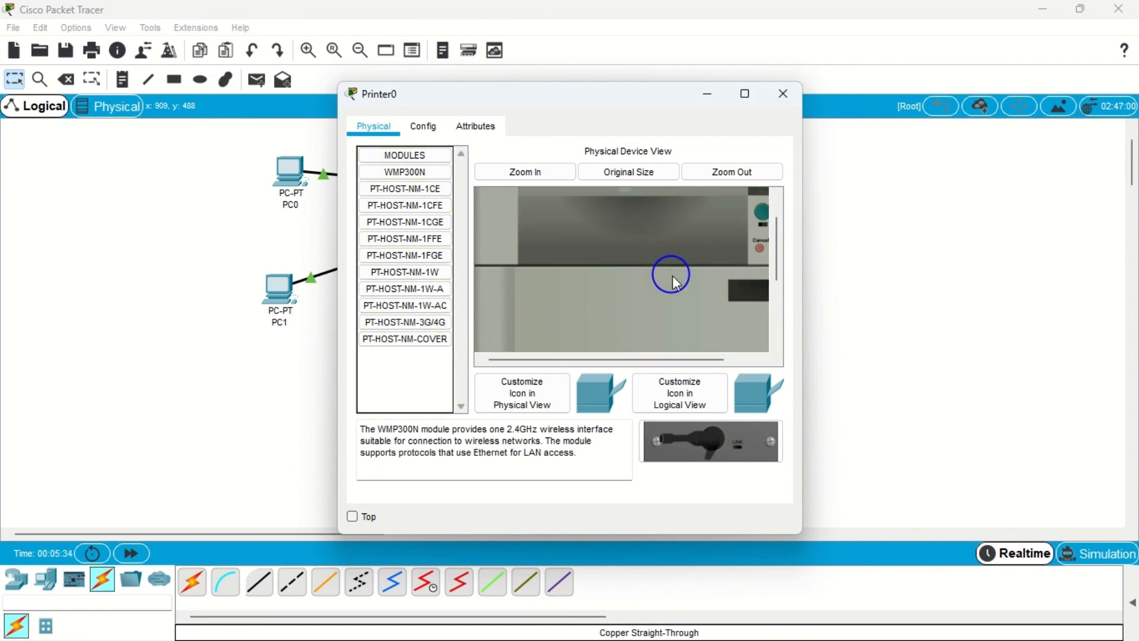
Install the WMP300N wireless module in Printer0's empty slot, power the printer back on and close its window
drag(700, 458, 741, 290)
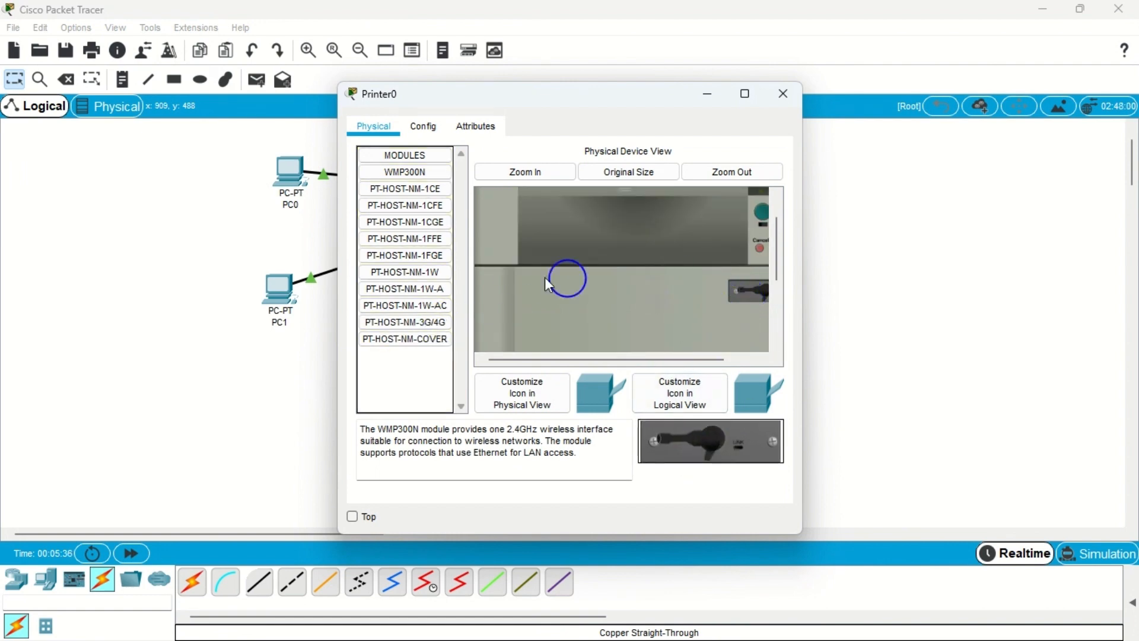
click(405, 174)
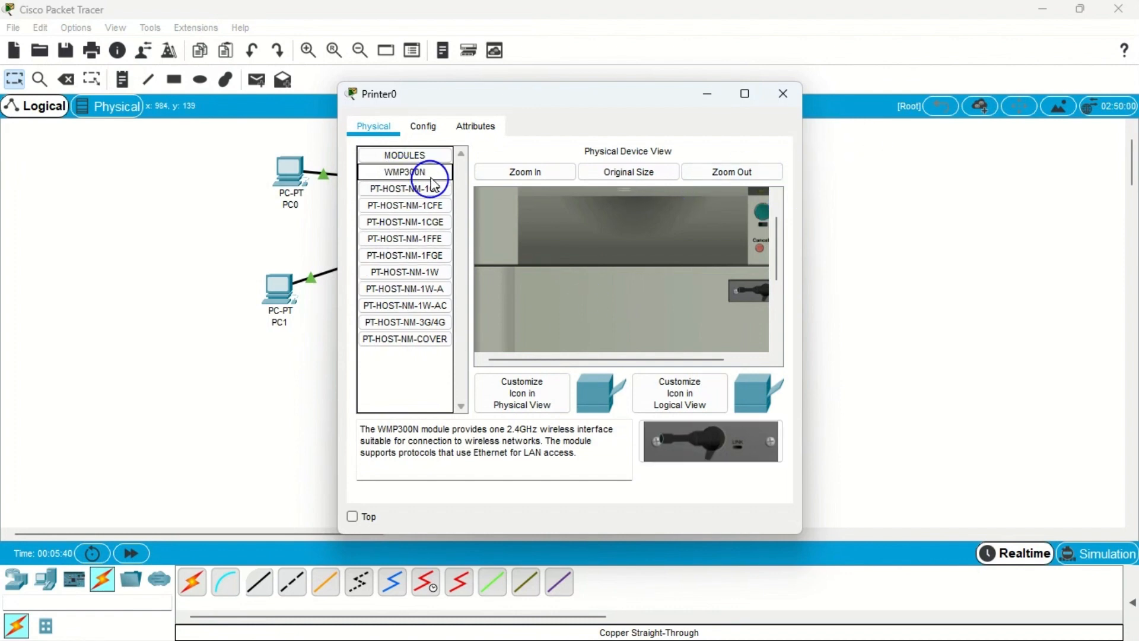
click(783, 94)
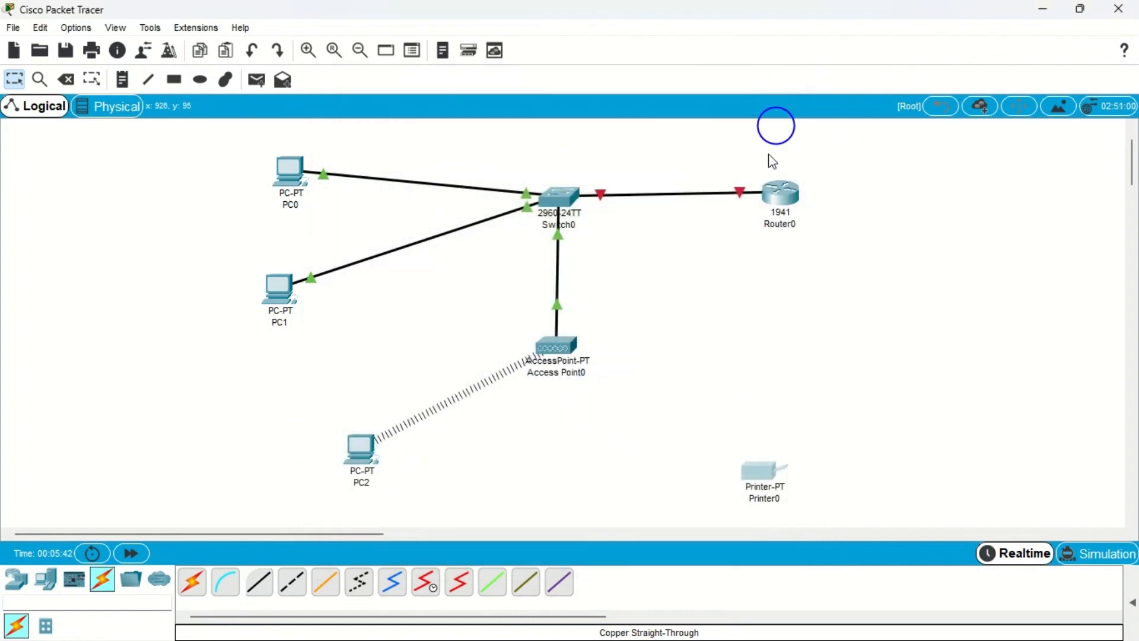
click(754, 466)
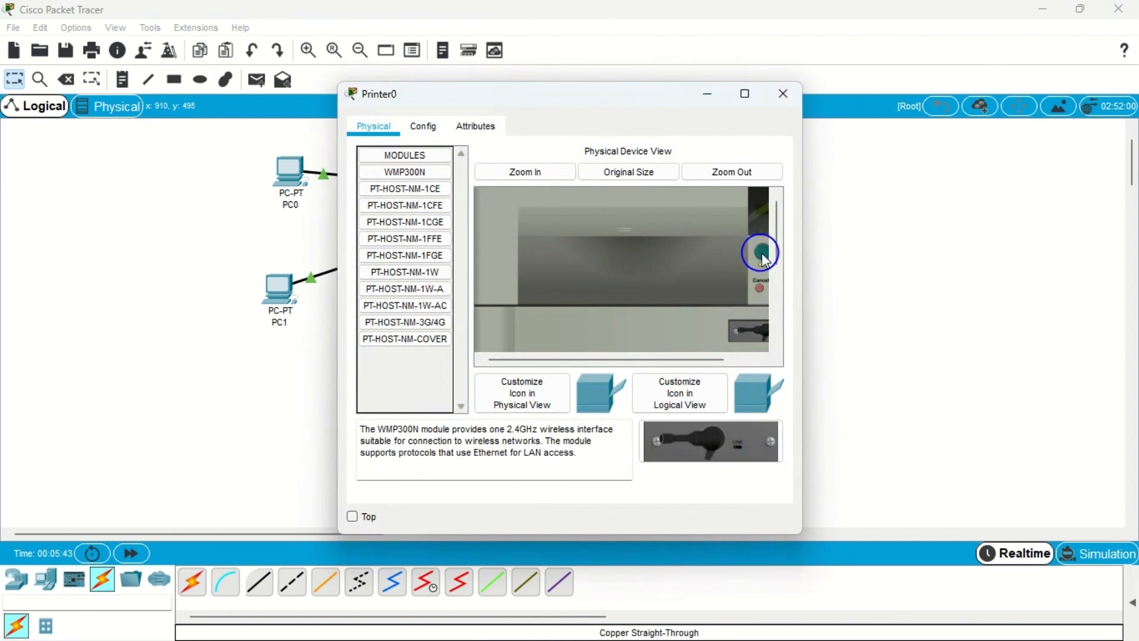
click(783, 94)
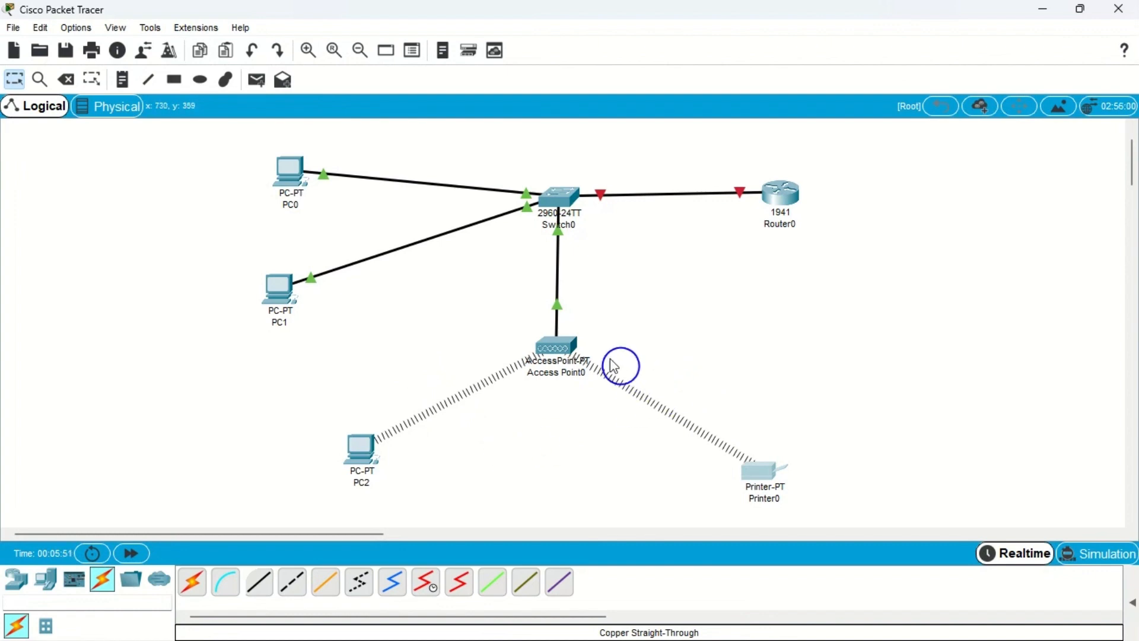
Move PC1 slightly so it lines up directly beneath PC0
drag(280, 286, 291, 279)
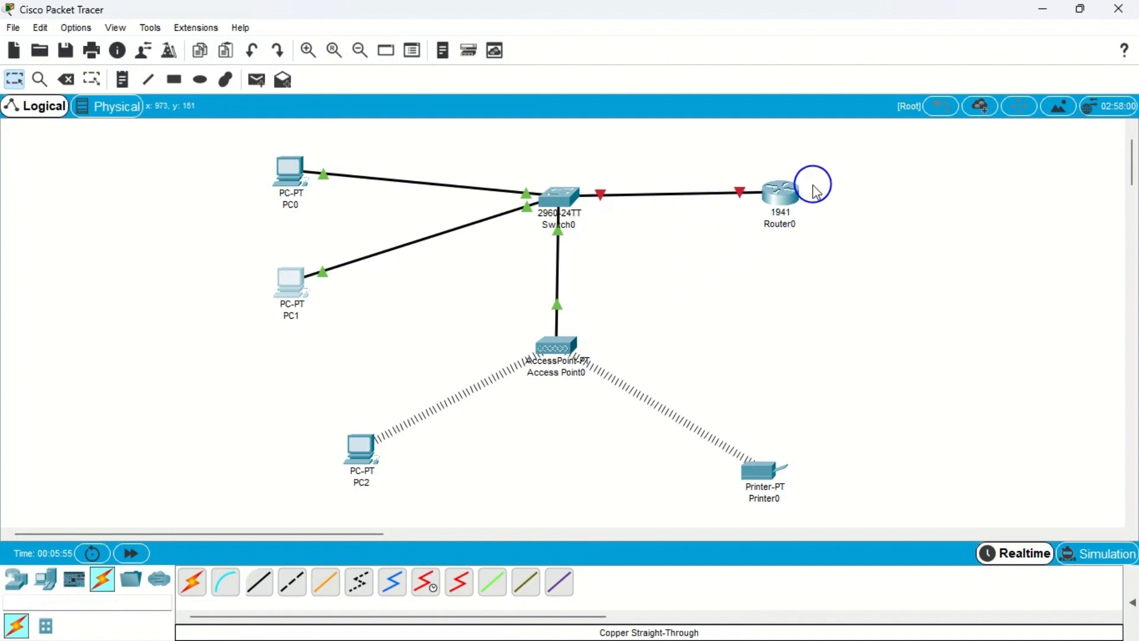
Turn on Router0's GigabitEthernet0/0 port and give it IP address 192.168.0.1 with subnet mask 255.255.255.0
click(774, 195)
click(423, 126)
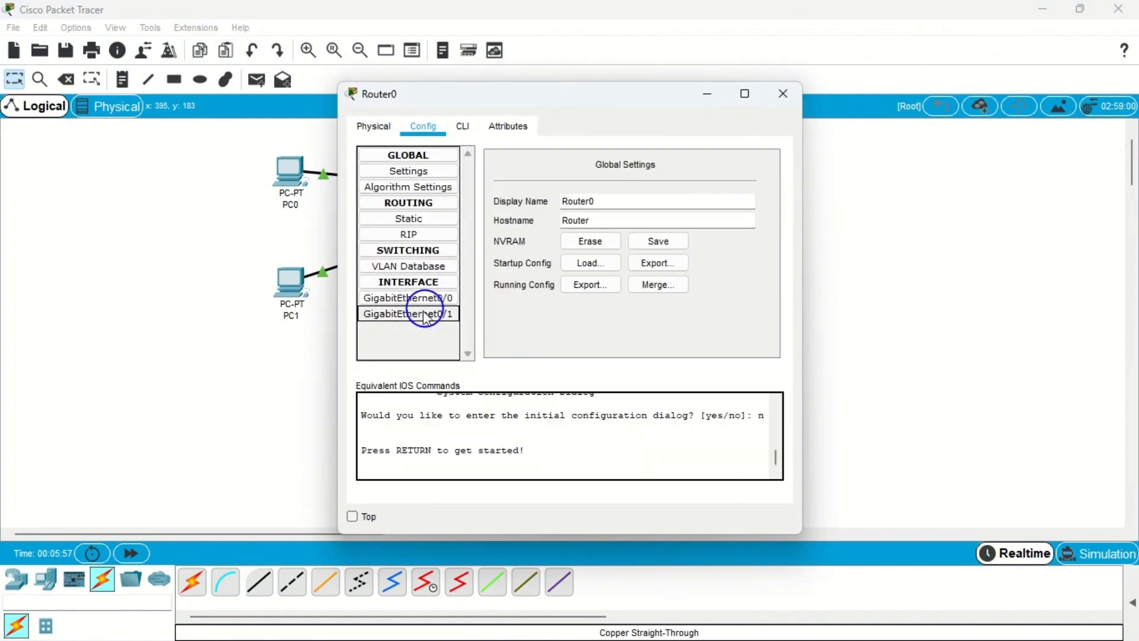
click(425, 300)
click(758, 169)
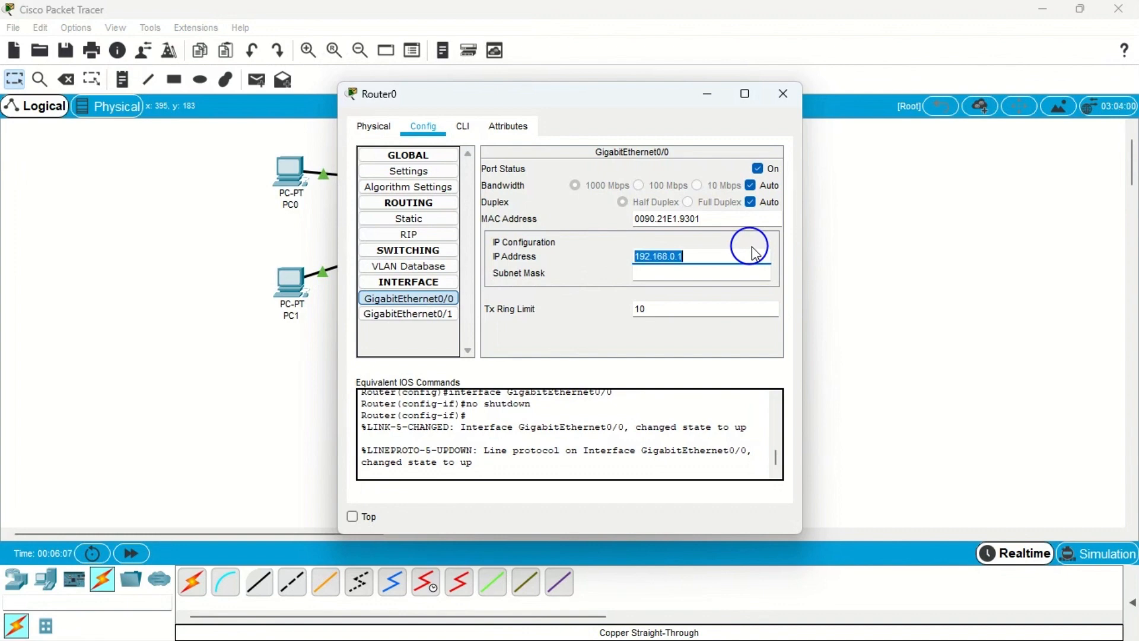
key(Return)
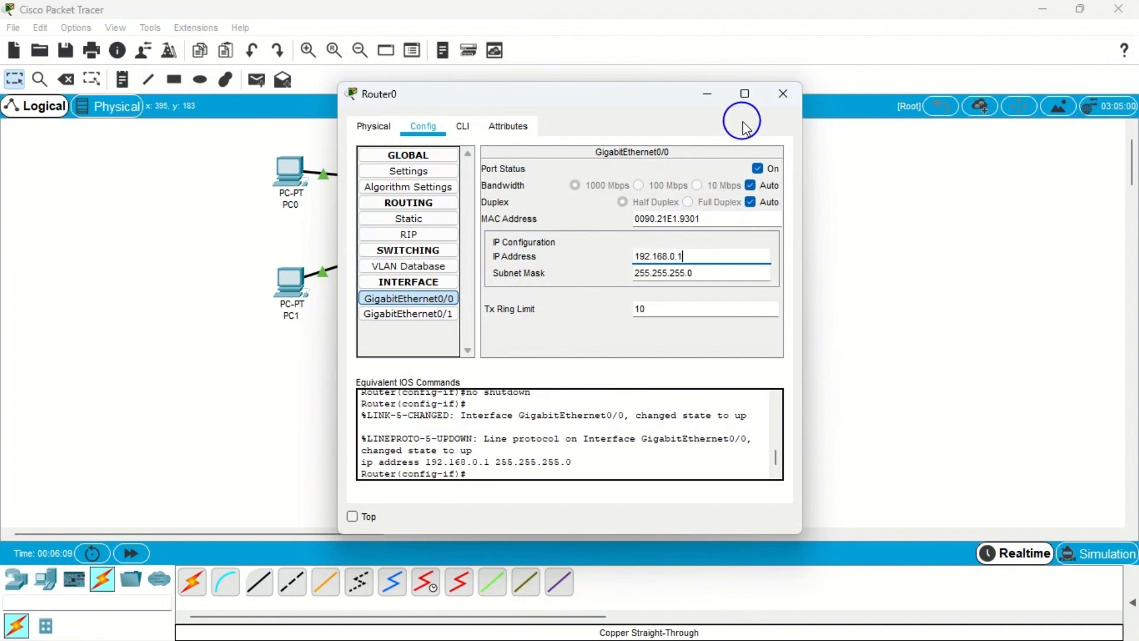
click(783, 94)
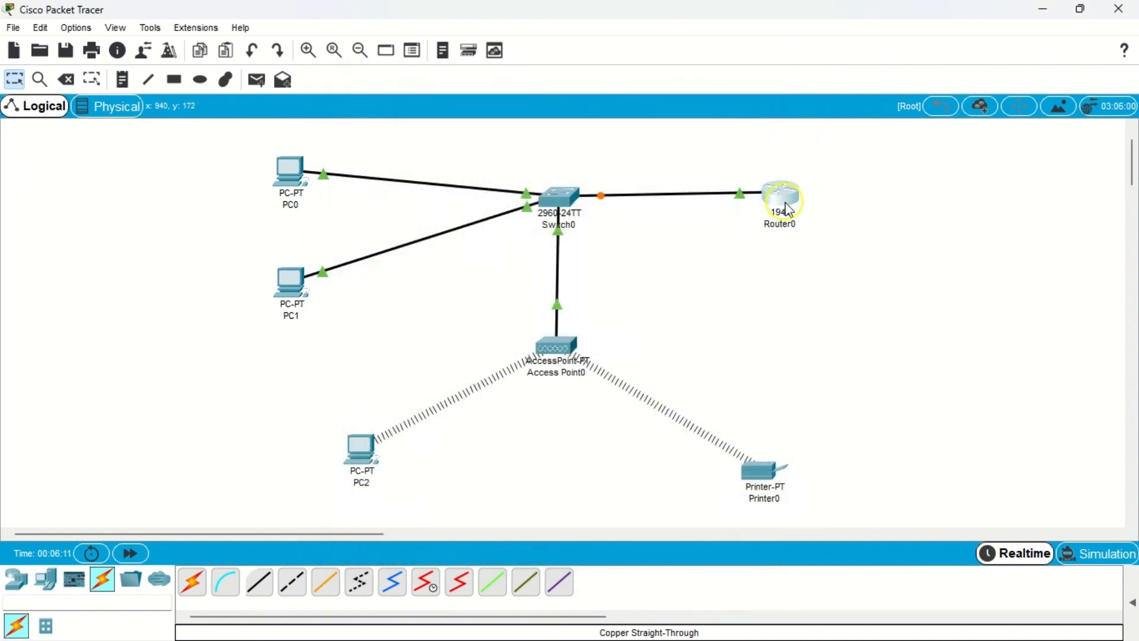
drag(781, 200, 785, 203)
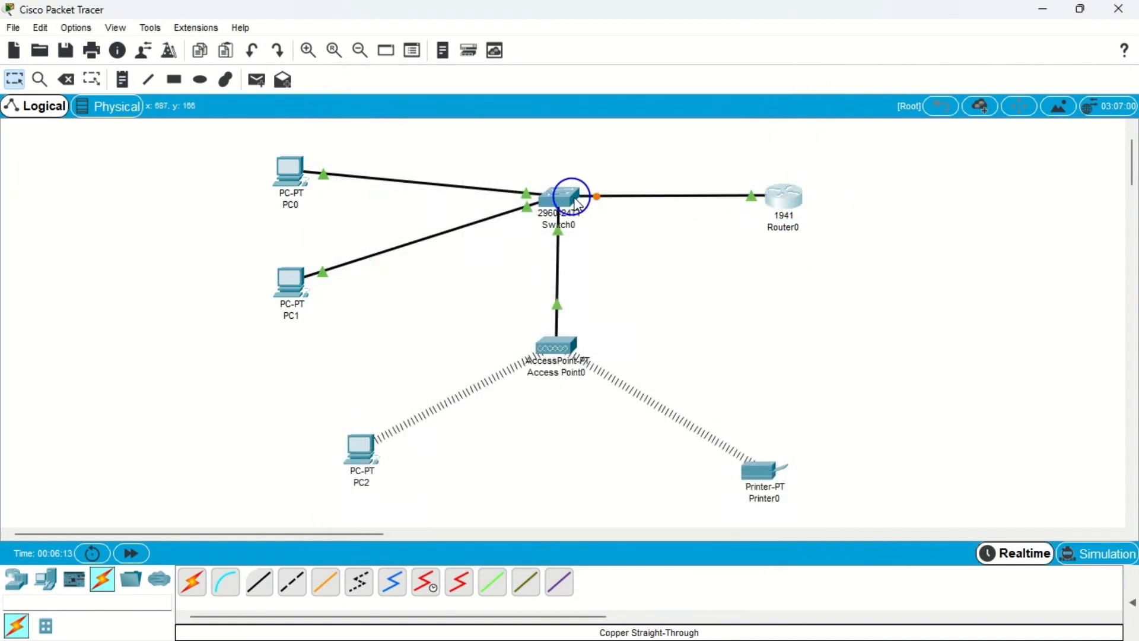
Give PC0 the static IP address 192.168.0.2, subnet mask 255.255.255.0 and default gateway 192.168.0.1
click(297, 179)
click(425, 126)
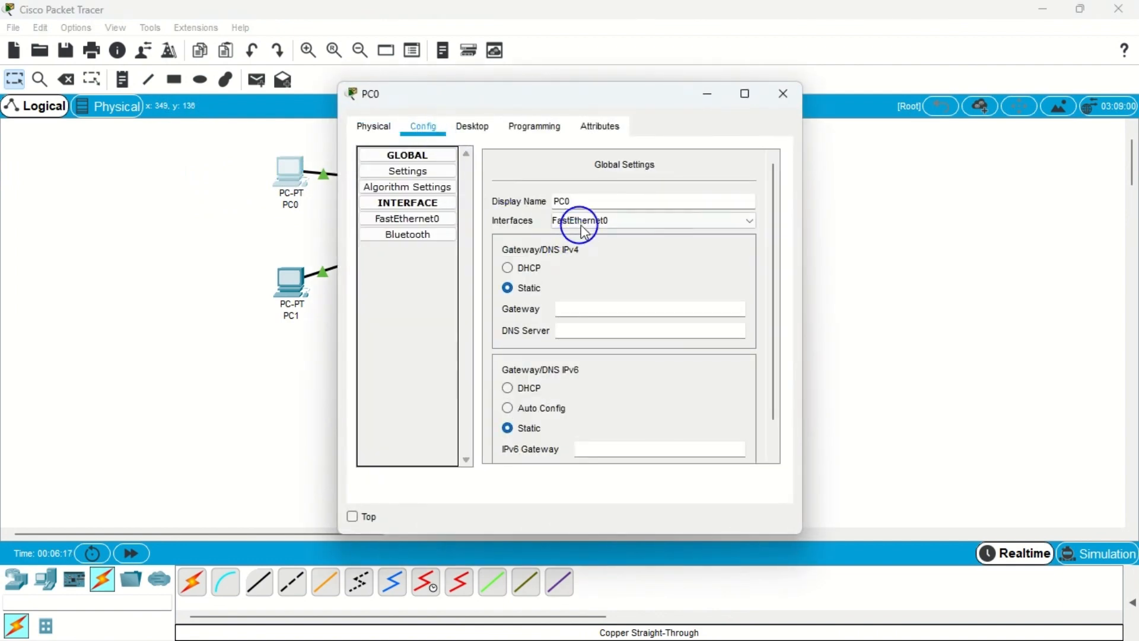
click(472, 127)
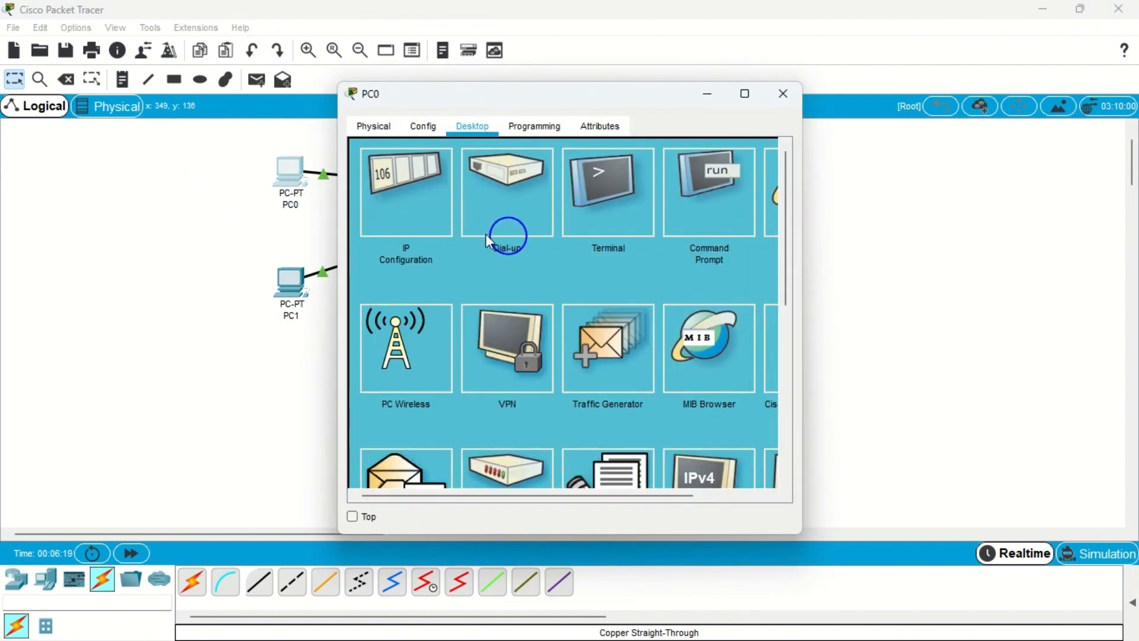
click(414, 201)
click(575, 243)
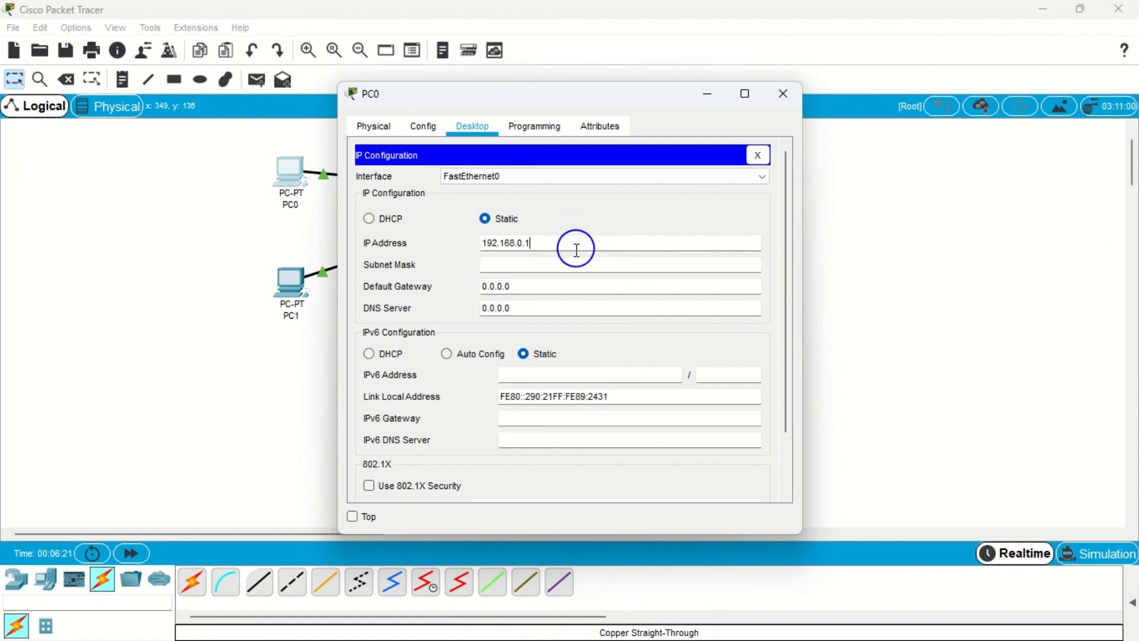
key(Tab)
key(Tab)
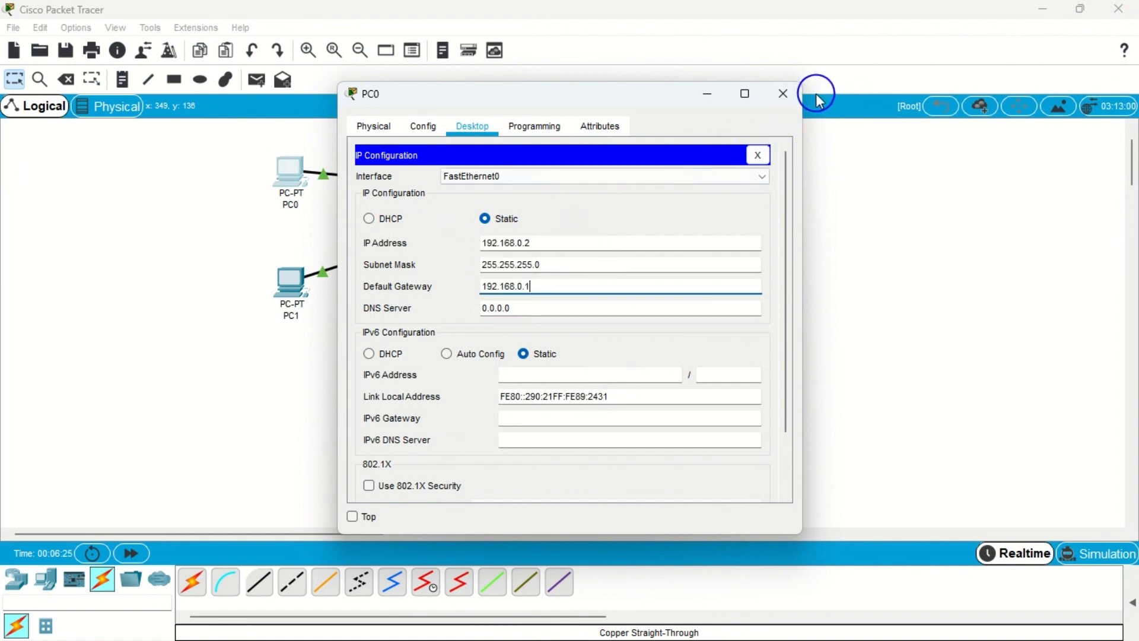
click(784, 94)
Give PC1 the static IP address 192.168.0.3, subnet mask 255.255.255.0 and default gateway 192.168.0.1
click(294, 279)
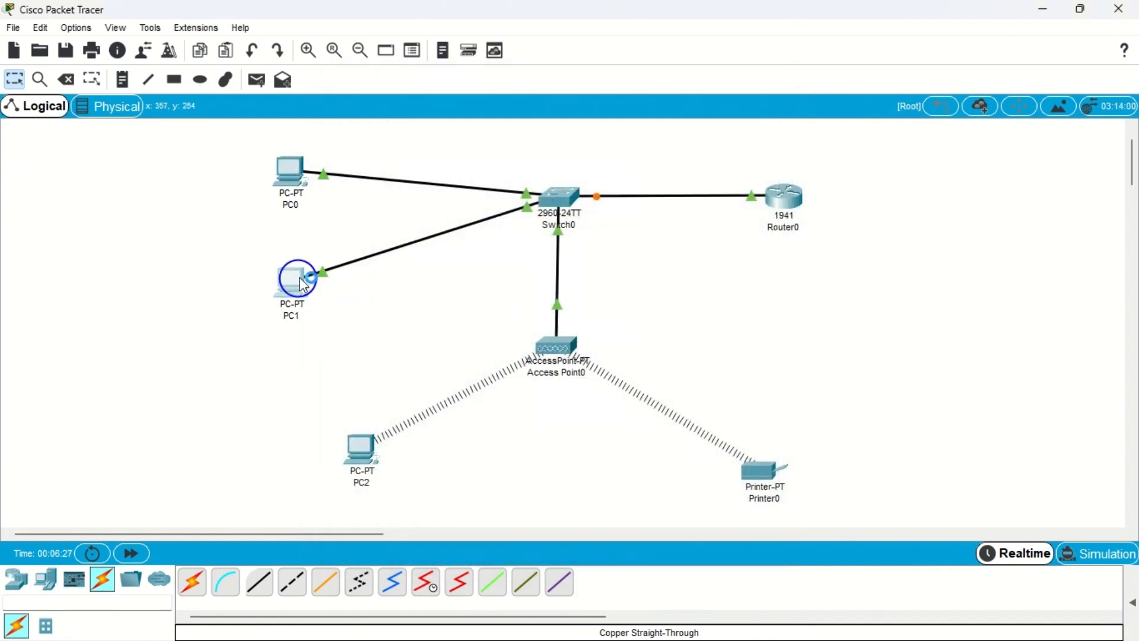
click(430, 126)
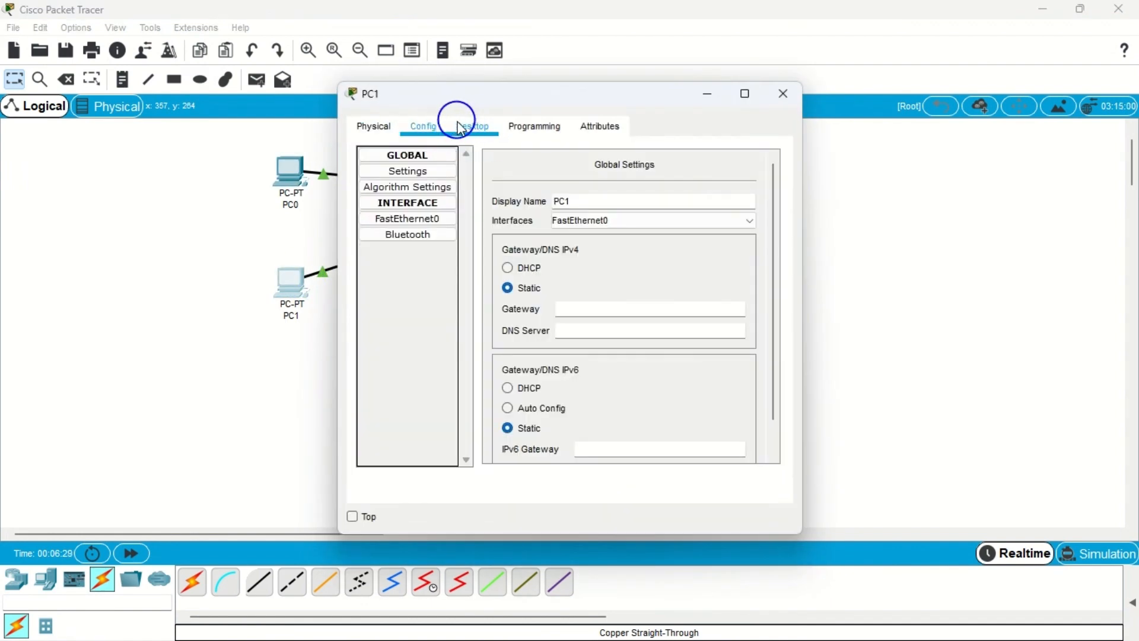
click(469, 126)
click(405, 212)
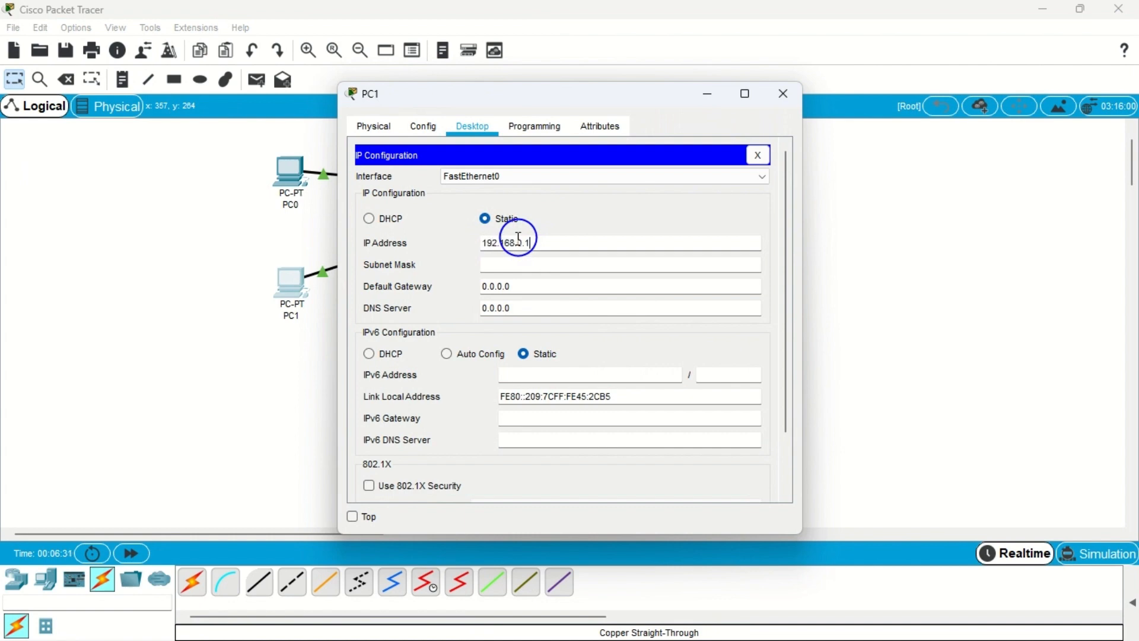
key(Tab)
key(Tab)
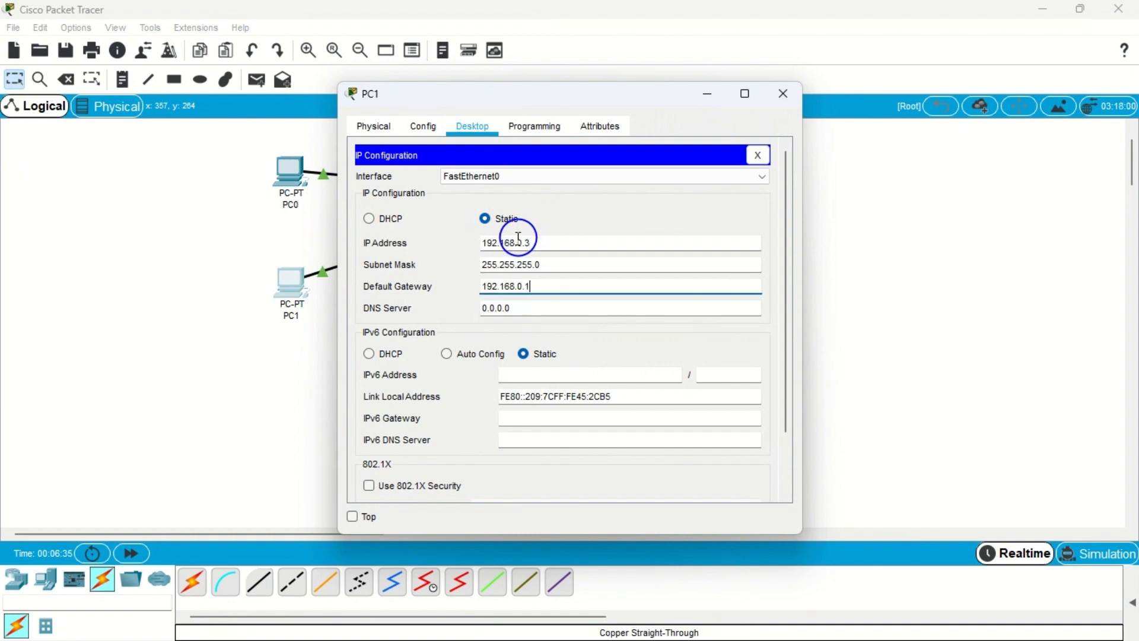
click(793, 106)
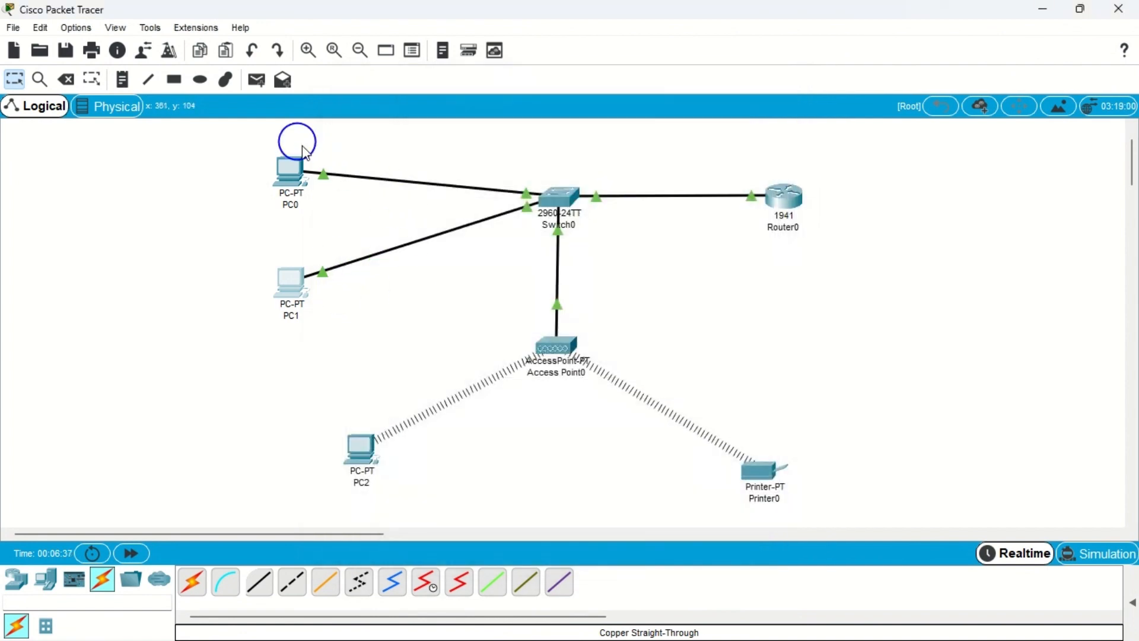
Test connectivity by sending a simple PDU from PC0 to PC1, checking its status in the PDU list
click(1132, 601)
click(257, 79)
click(287, 165)
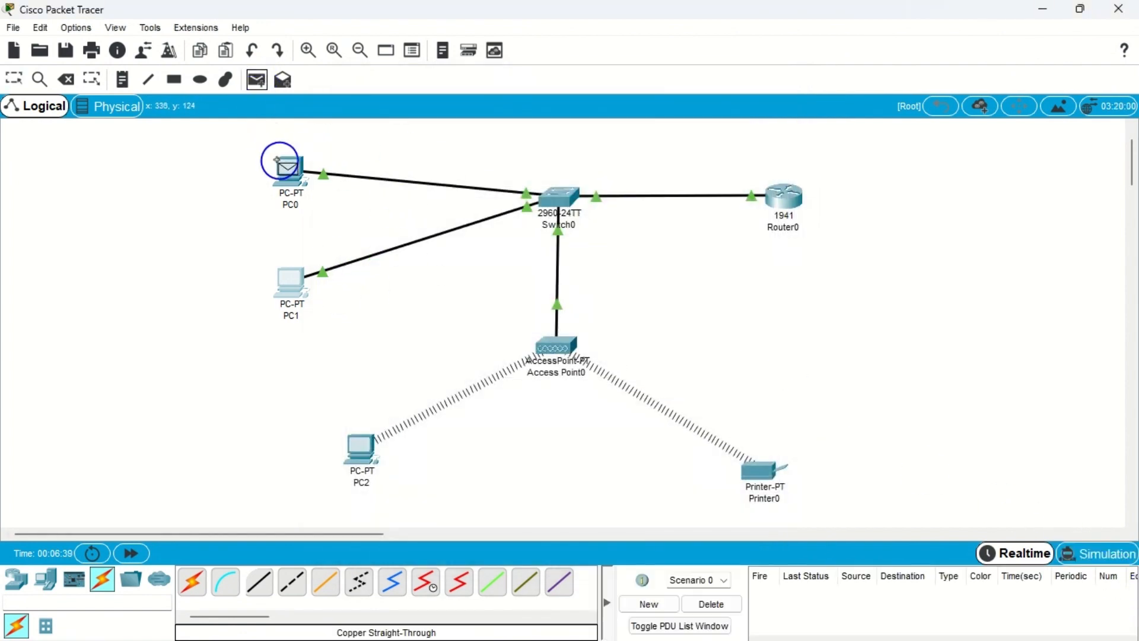
click(301, 287)
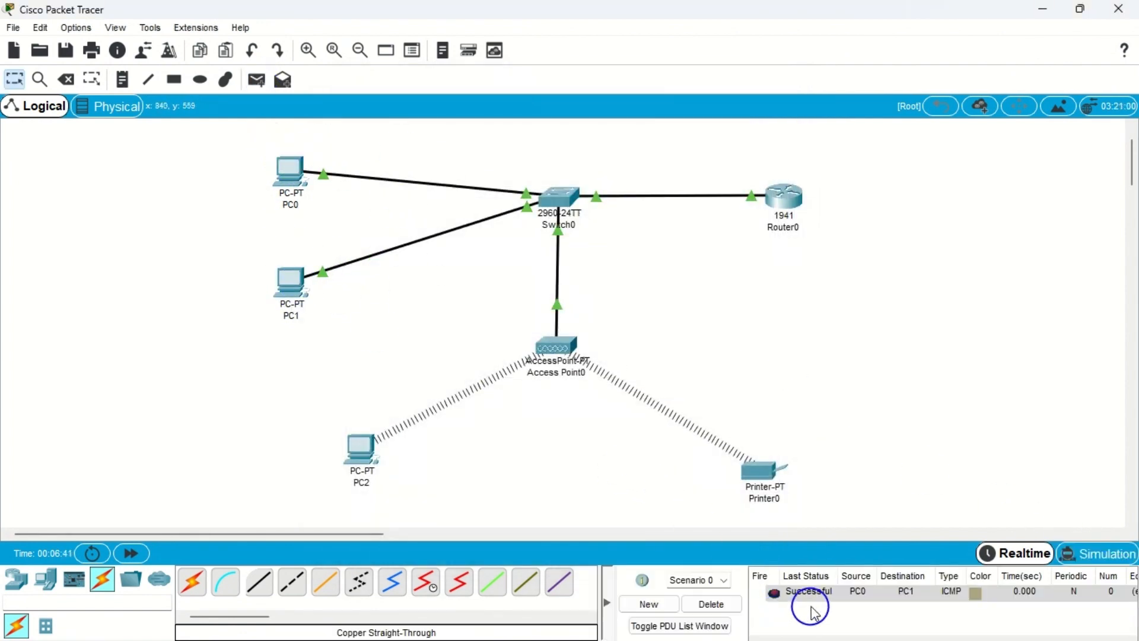
click(607, 600)
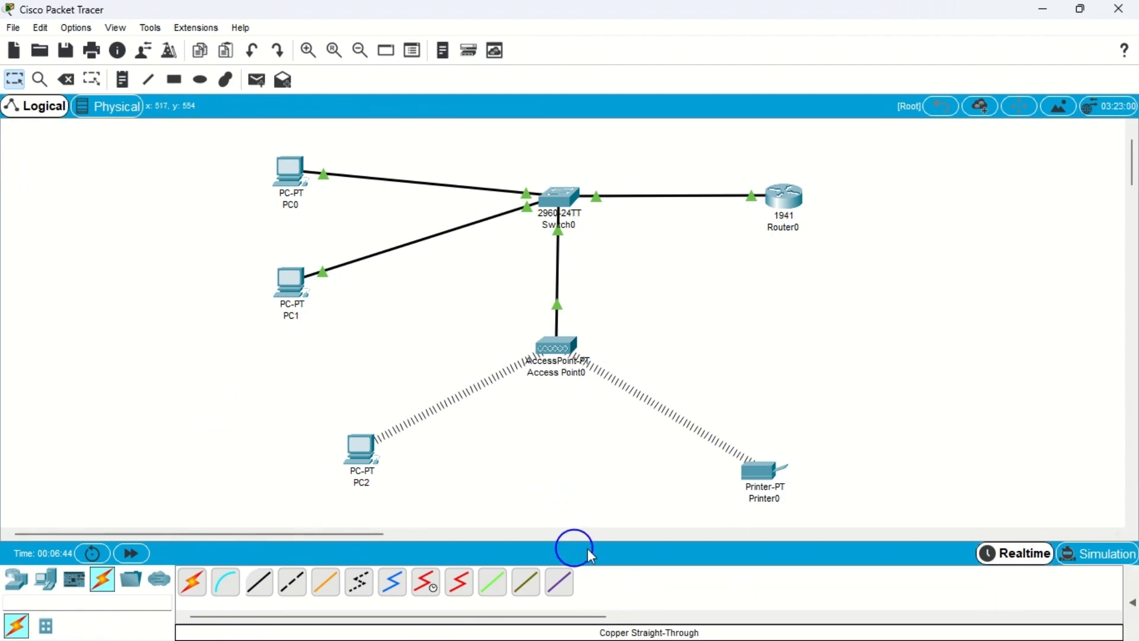
Move Printer0 and PC2 closer to Access Point0
drag(762, 471, 726, 410)
drag(358, 457, 380, 419)
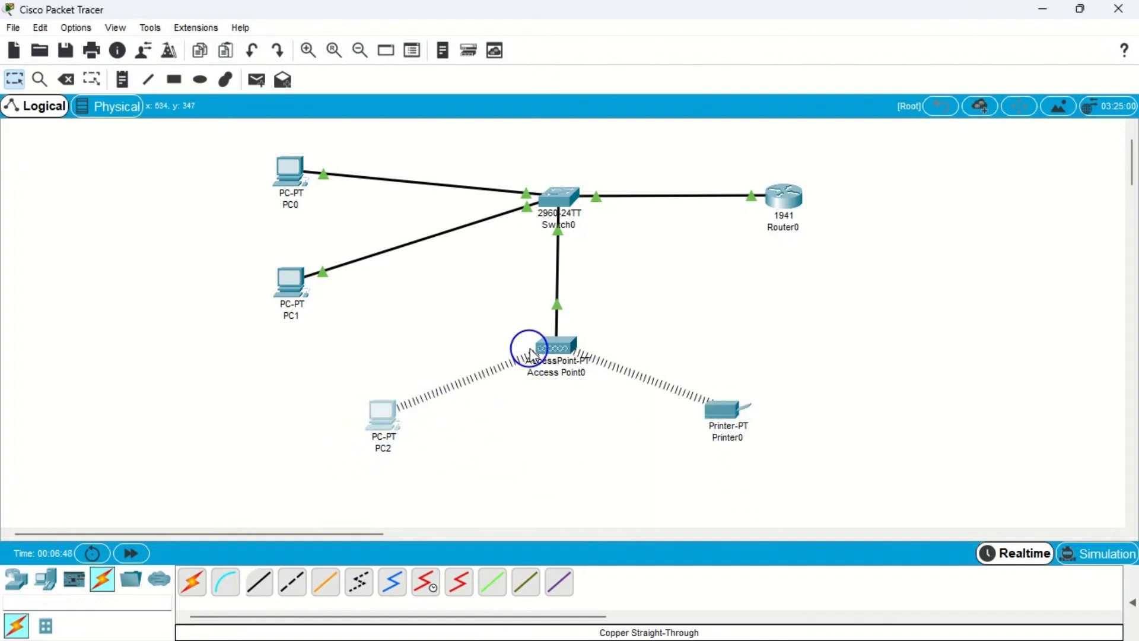
Set the SSID of Access Point0's Port 1 to NetworkNinja
click(553, 350)
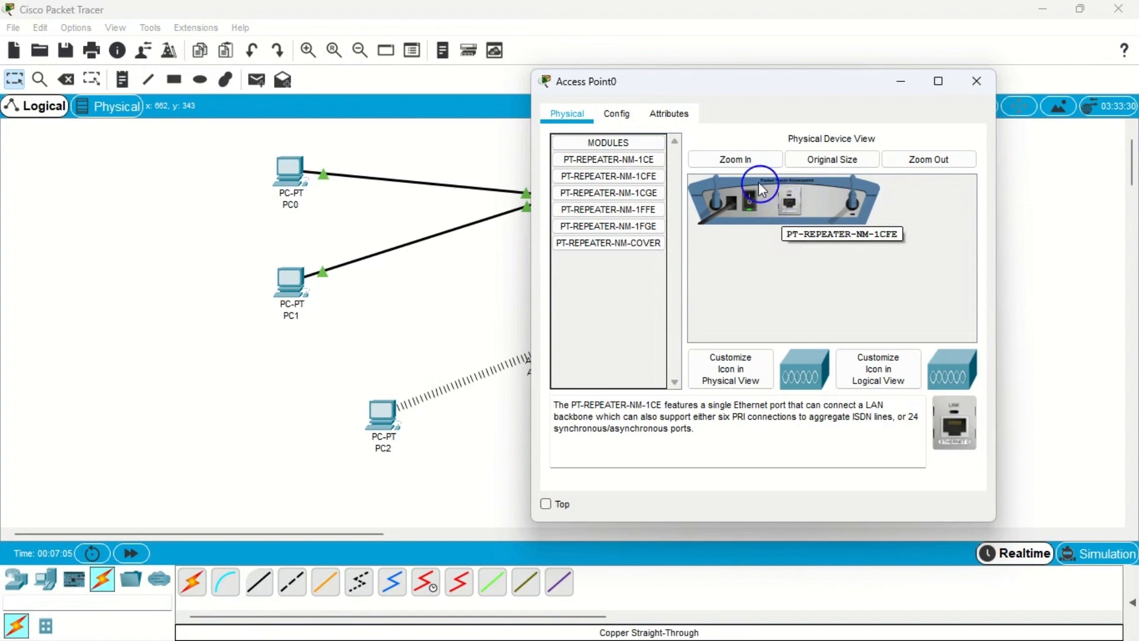
click(617, 113)
click(614, 193)
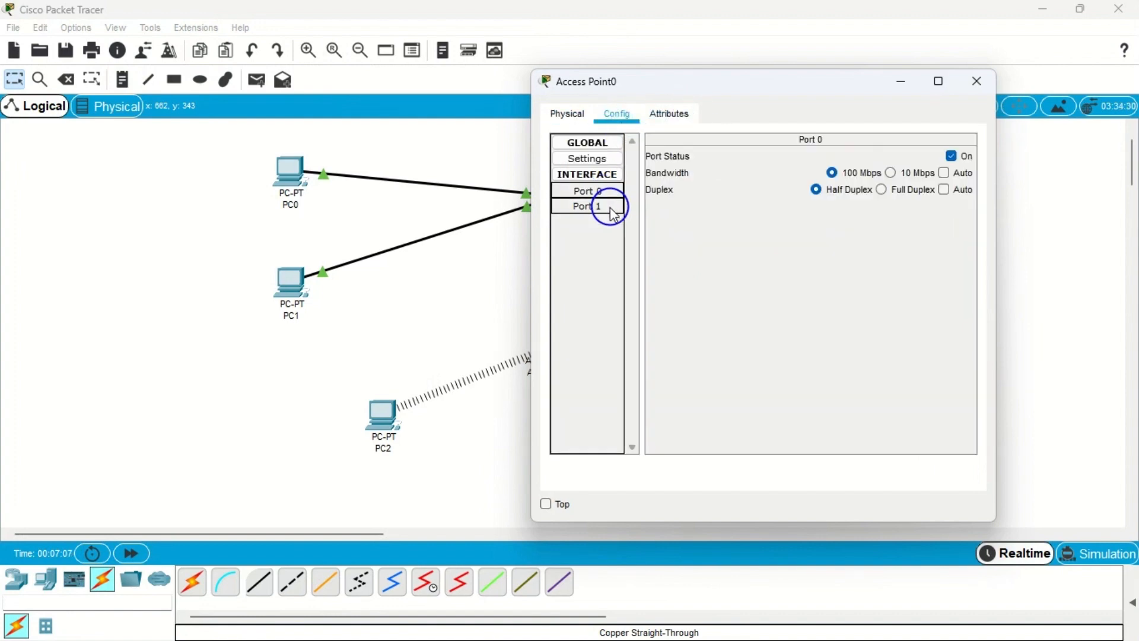
click(612, 206)
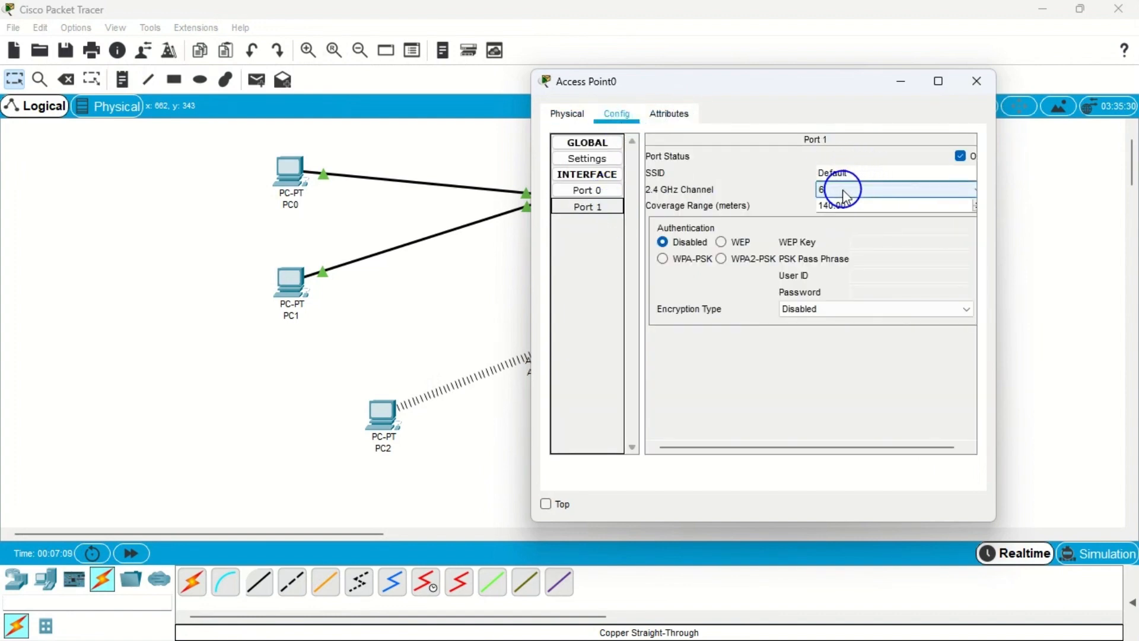
double_click(857, 173)
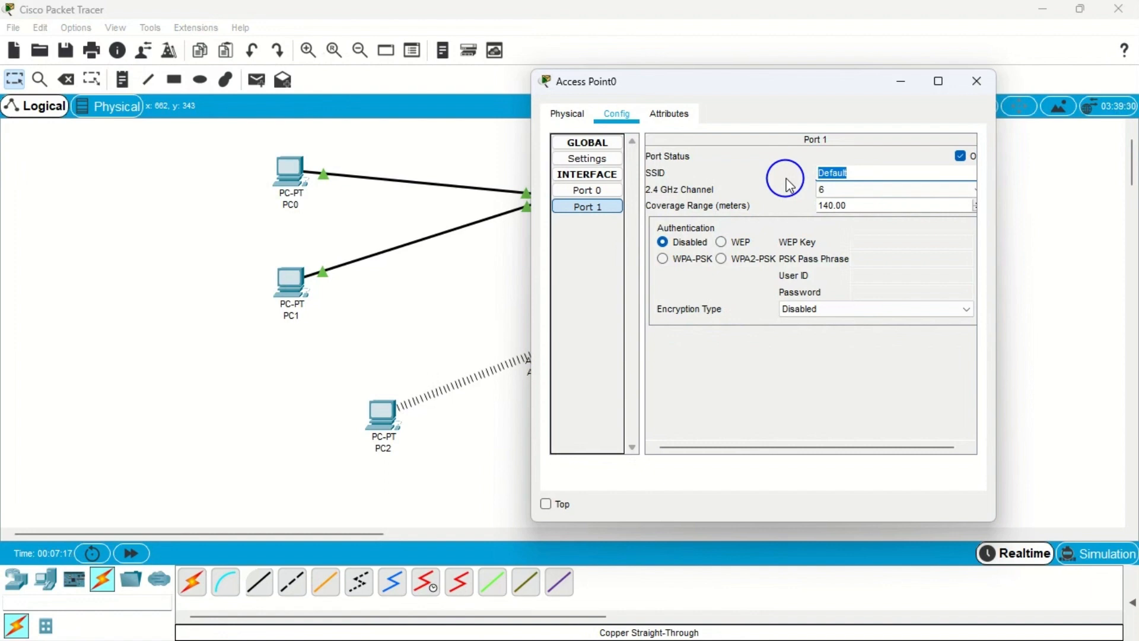
text(NetworkNinja)
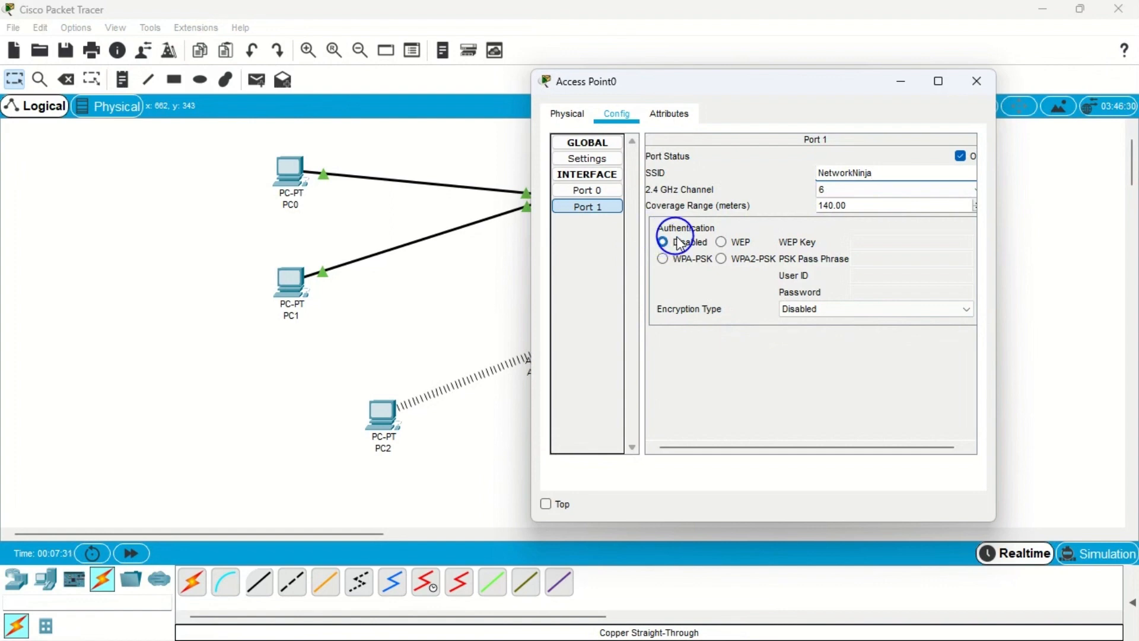
Secure Access Point0's Port 1 with WEP authentication and 40/64-Bits (10 Hex digits) encryption, and enter the WEP key
click(722, 243)
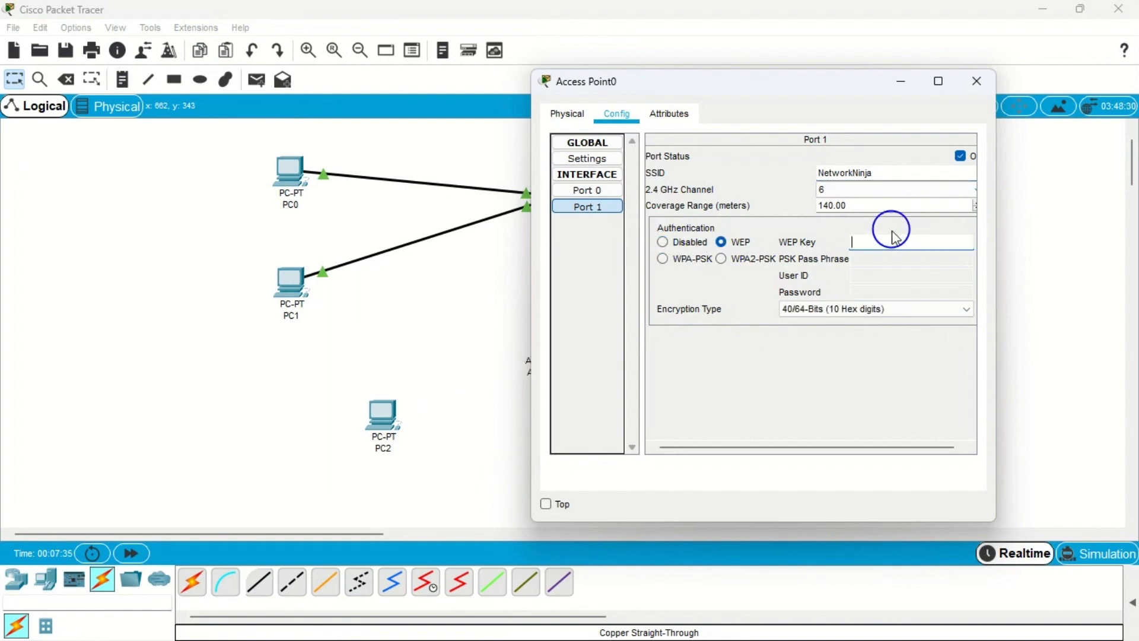
click(882, 310)
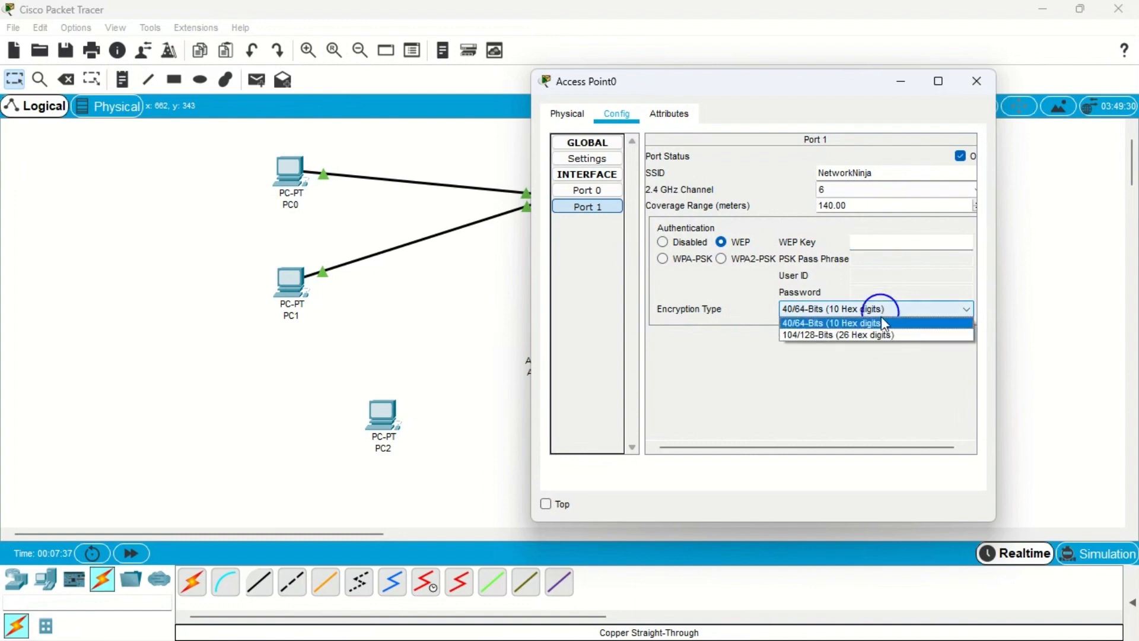
click(843, 323)
click(867, 240)
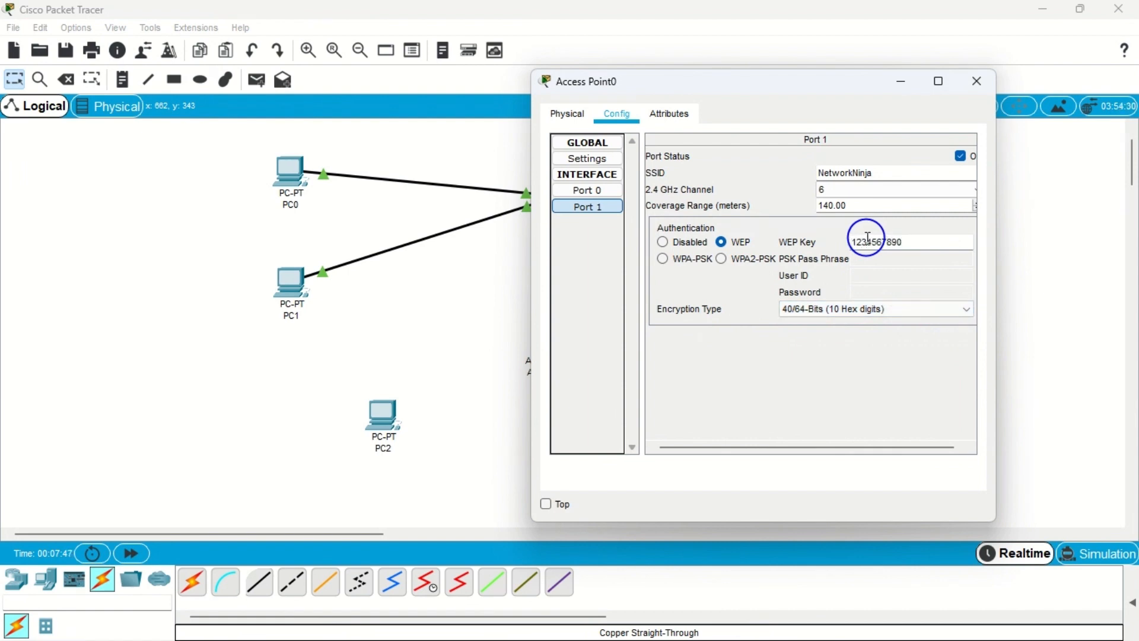
click(976, 81)
drag(448, 377, 502, 438)
drag(386, 336, 502, 439)
drag(697, 359, 610, 424)
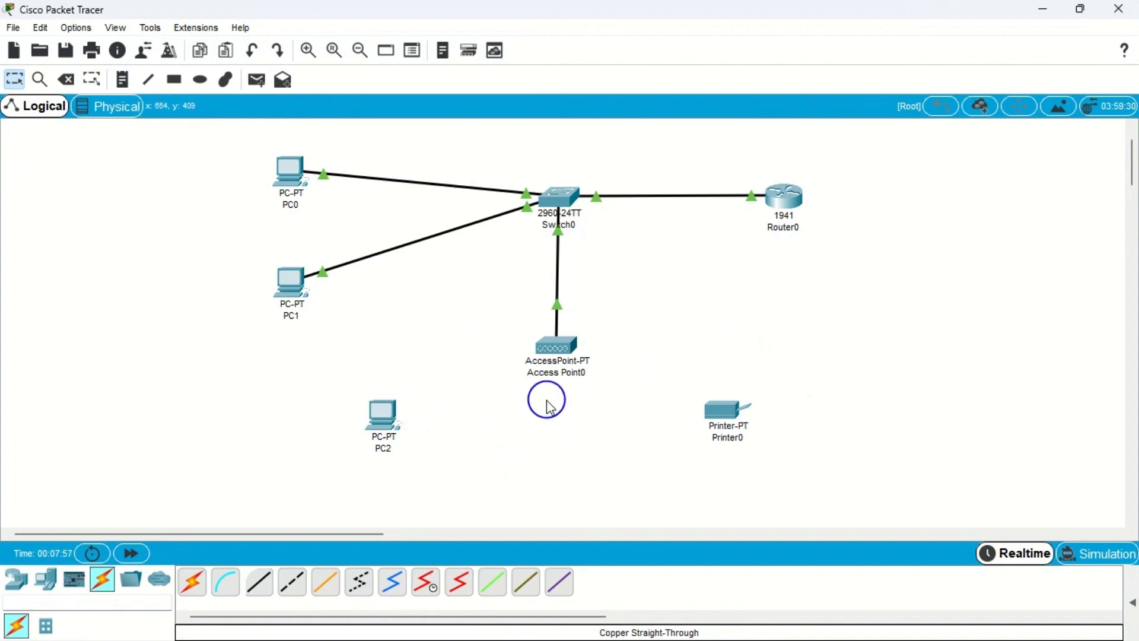
Open PC2's PC Wireless utility and refresh its list of available wireless networks
click(382, 417)
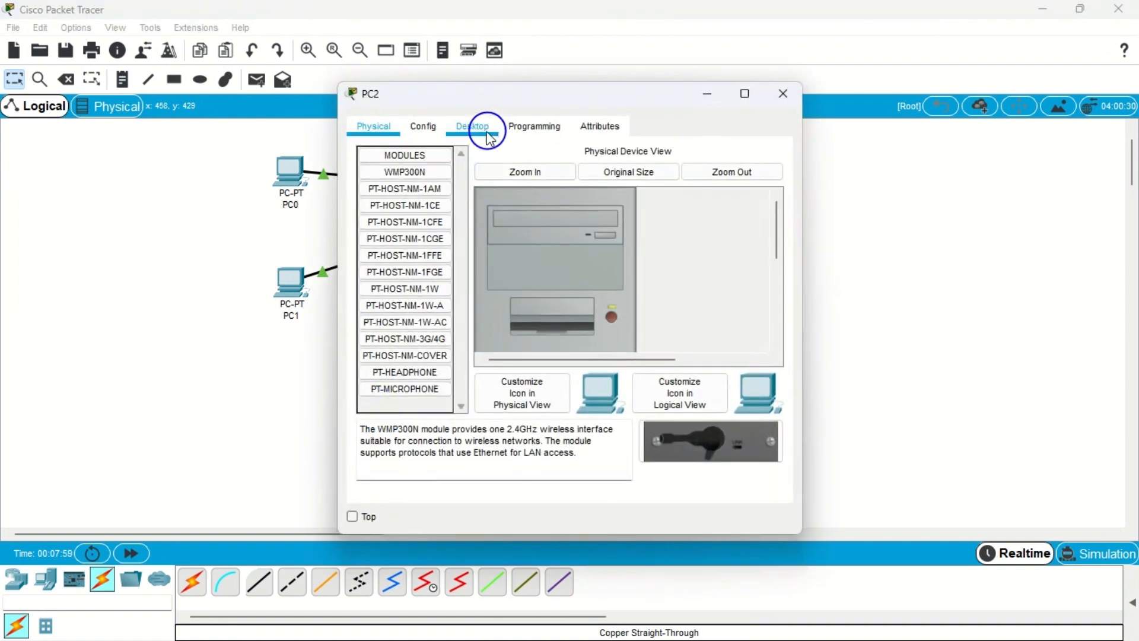
click(436, 130)
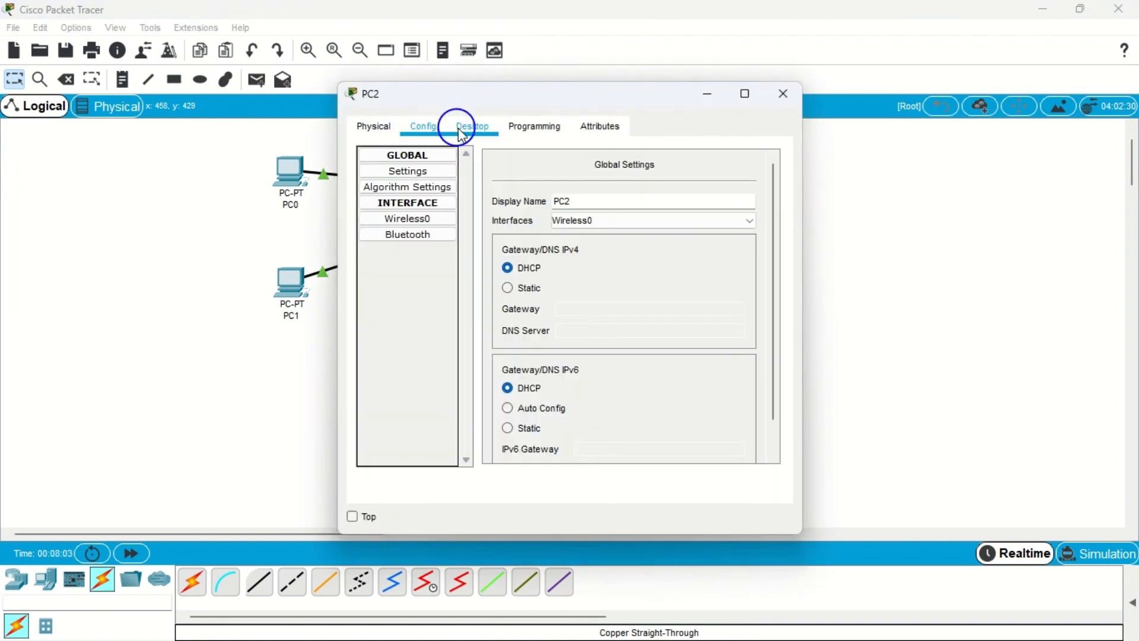
click(463, 134)
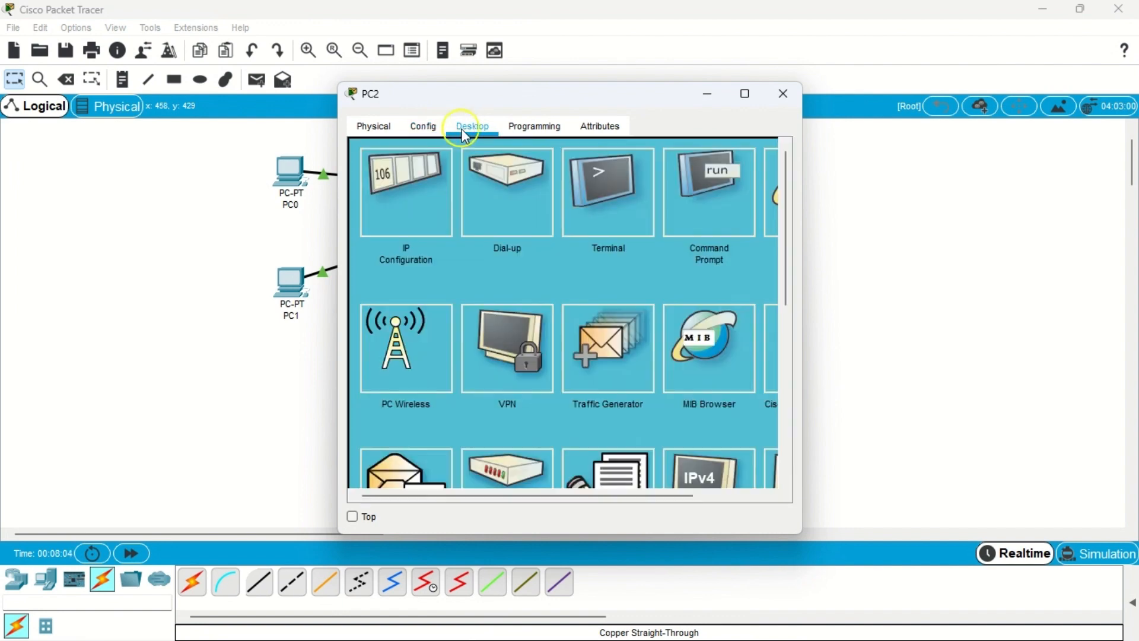
click(410, 344)
drag(488, 102, 577, 91)
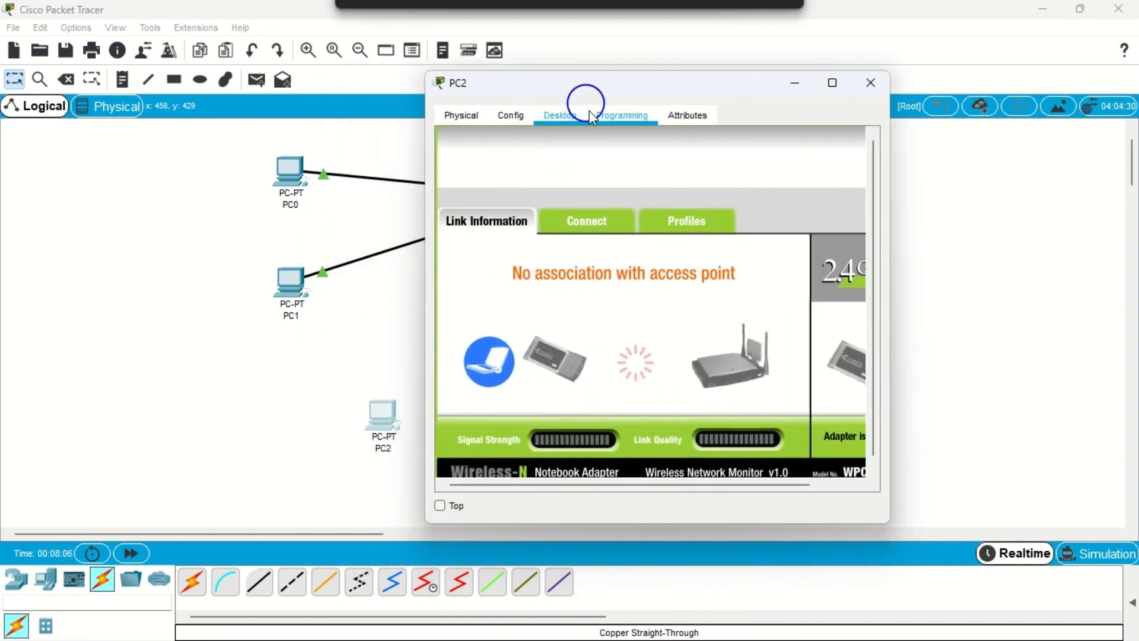
click(599, 228)
drag(670, 89, 822, 79)
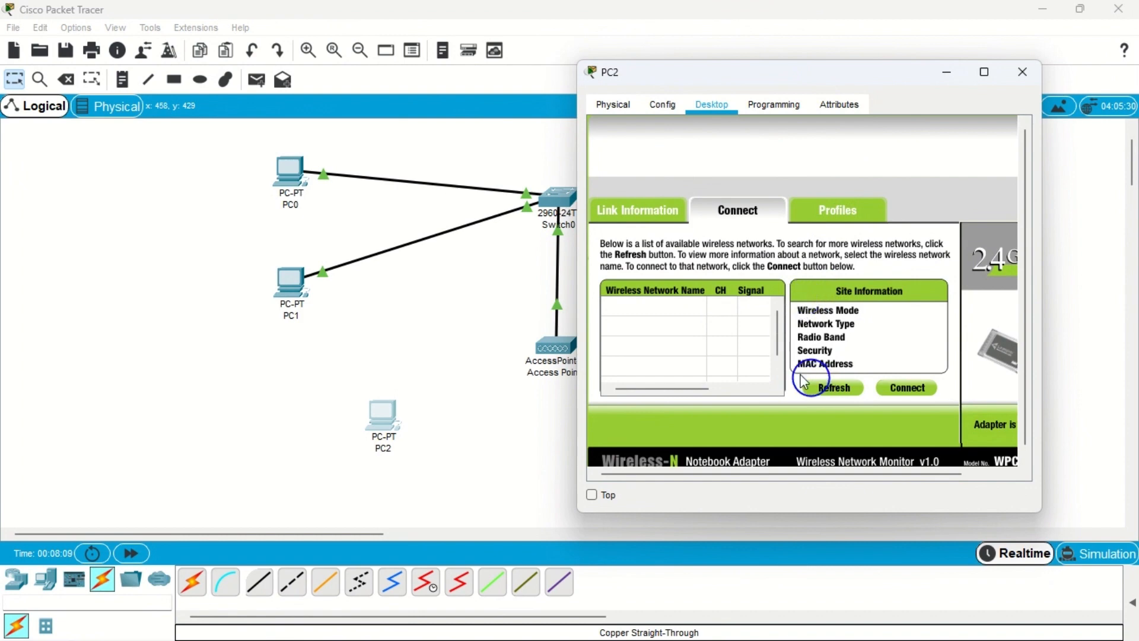
click(837, 386)
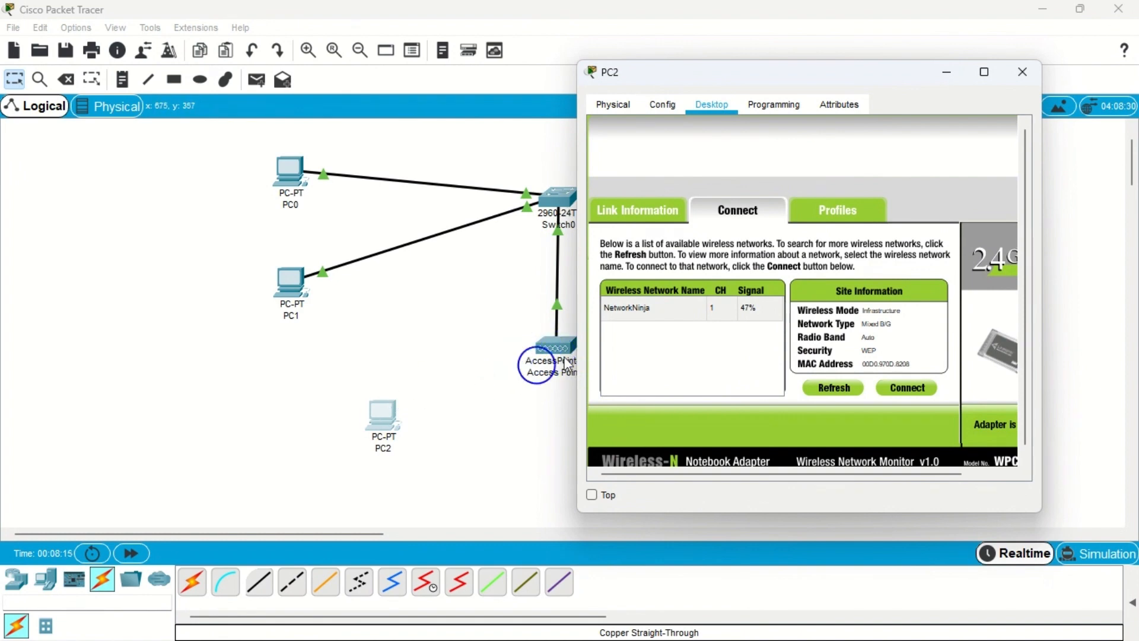
Connect PC2 to the NetworkNinja network using 64-bit WEP security, entering the WEP key
click(653, 309)
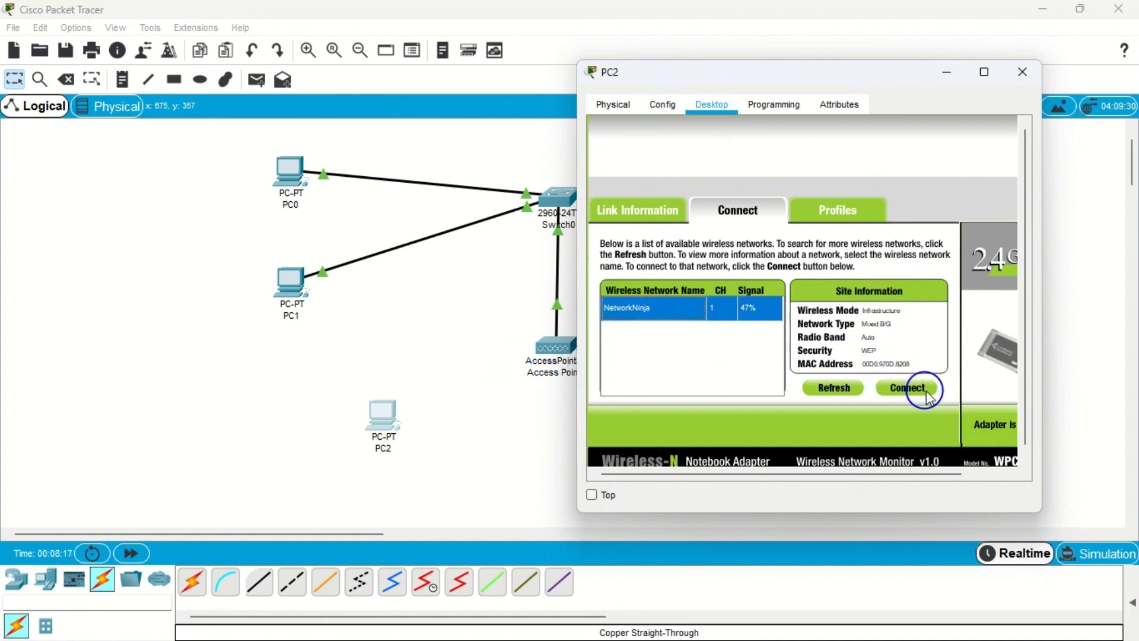
click(900, 390)
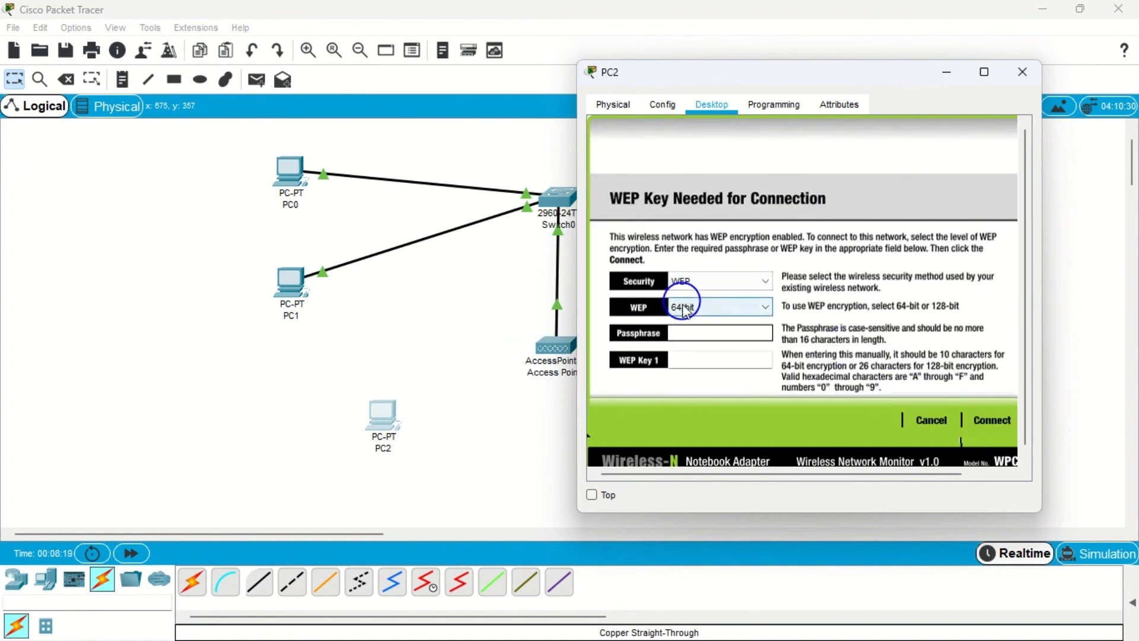
click(719, 360)
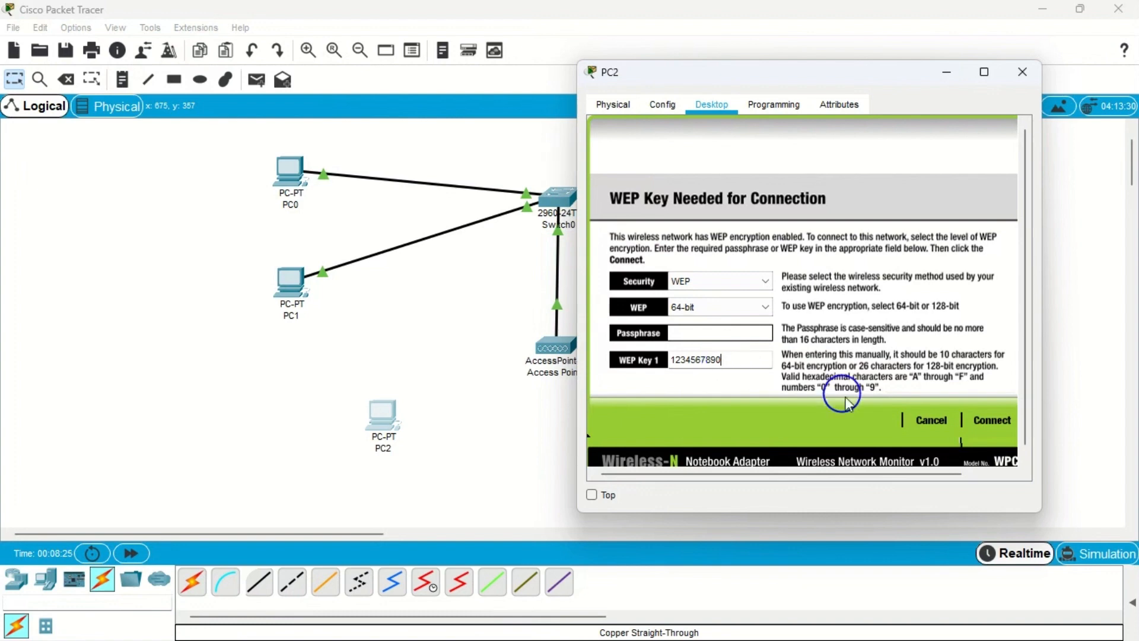
click(991, 422)
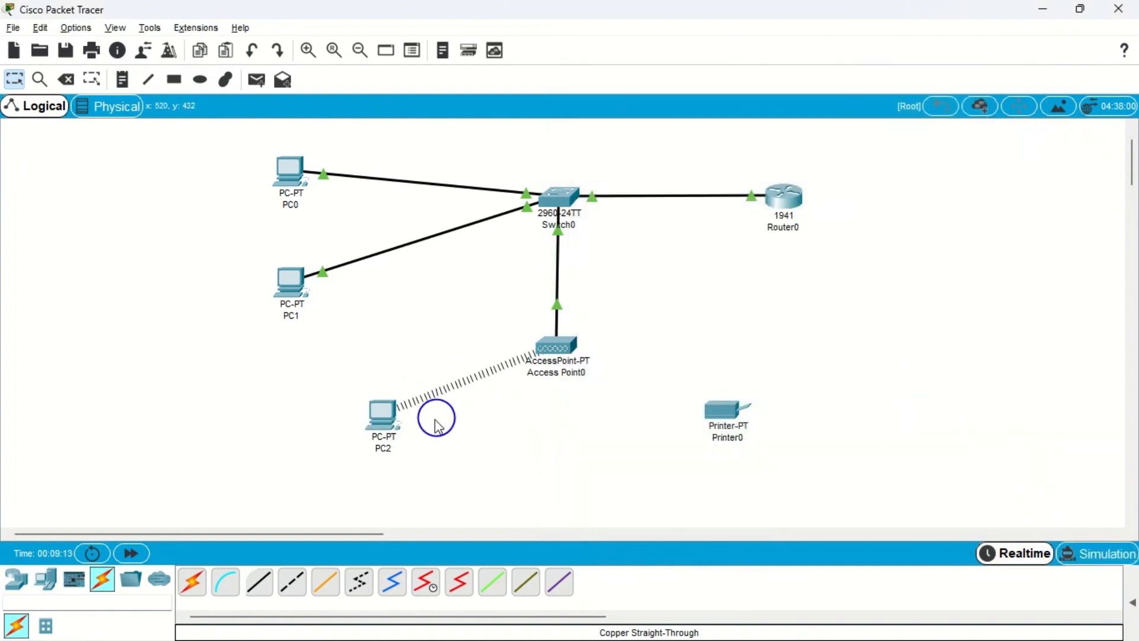
Give PC2's Wireless0 interface the static IP address 192.168.0.4, subnet mask 255.255.255.0 and default gateway 192.168.0.1
drag(328, 369, 409, 472)
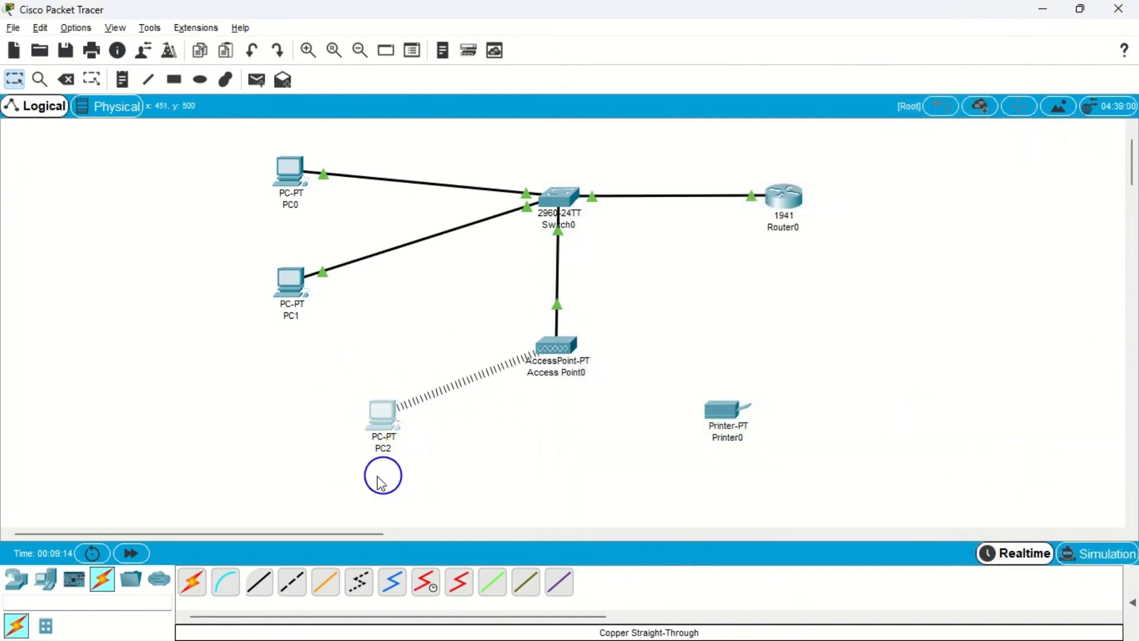
click(449, 424)
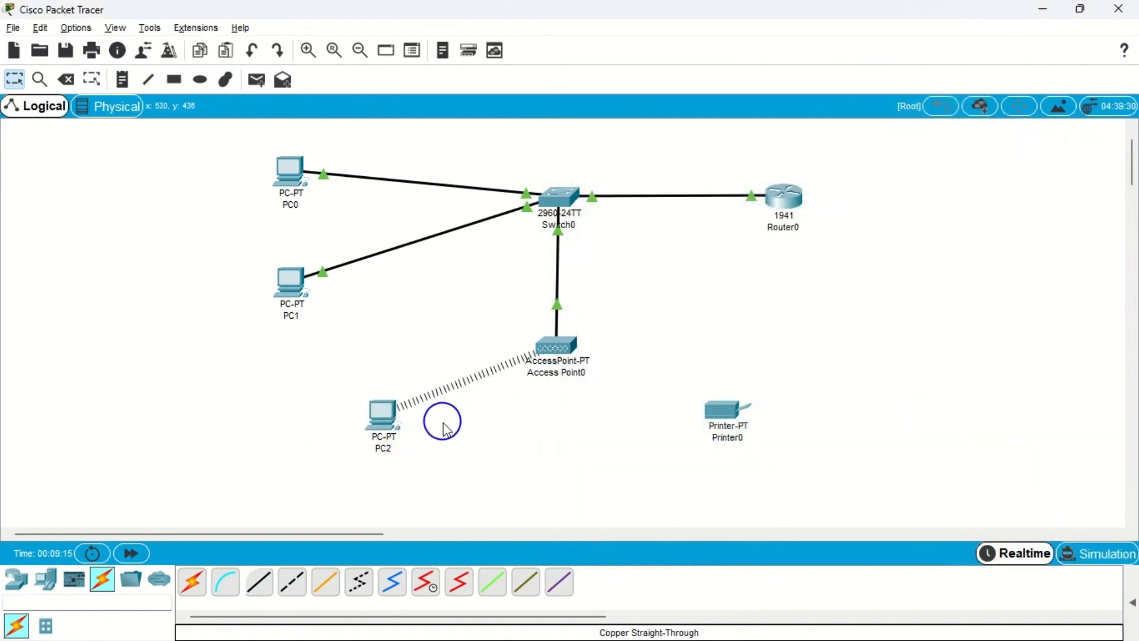
click(385, 408)
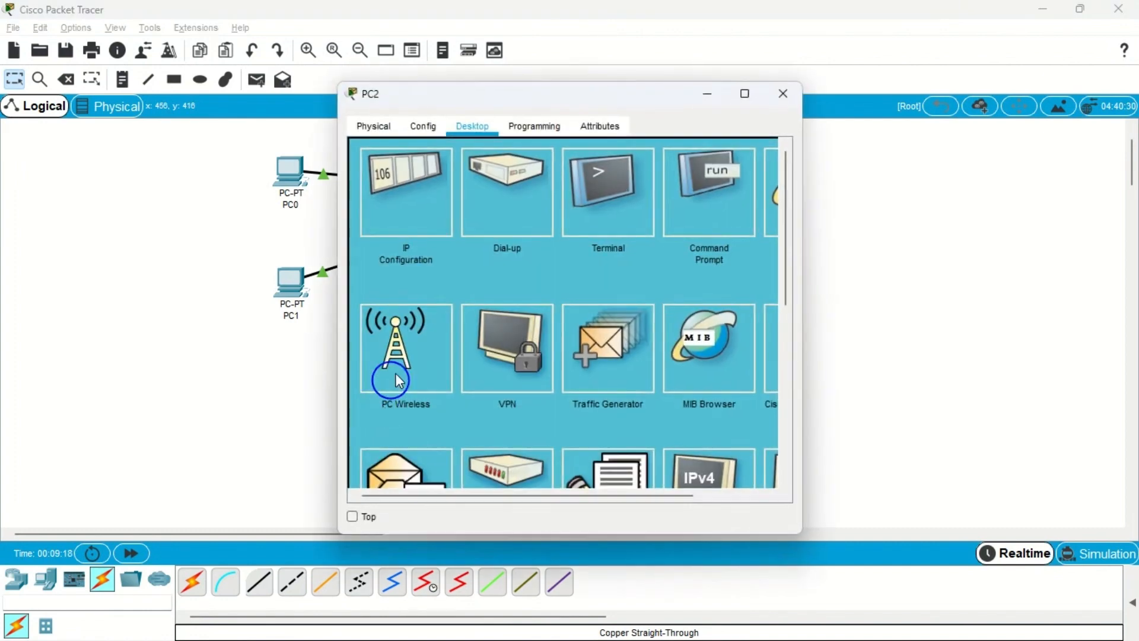
click(401, 169)
click(492, 219)
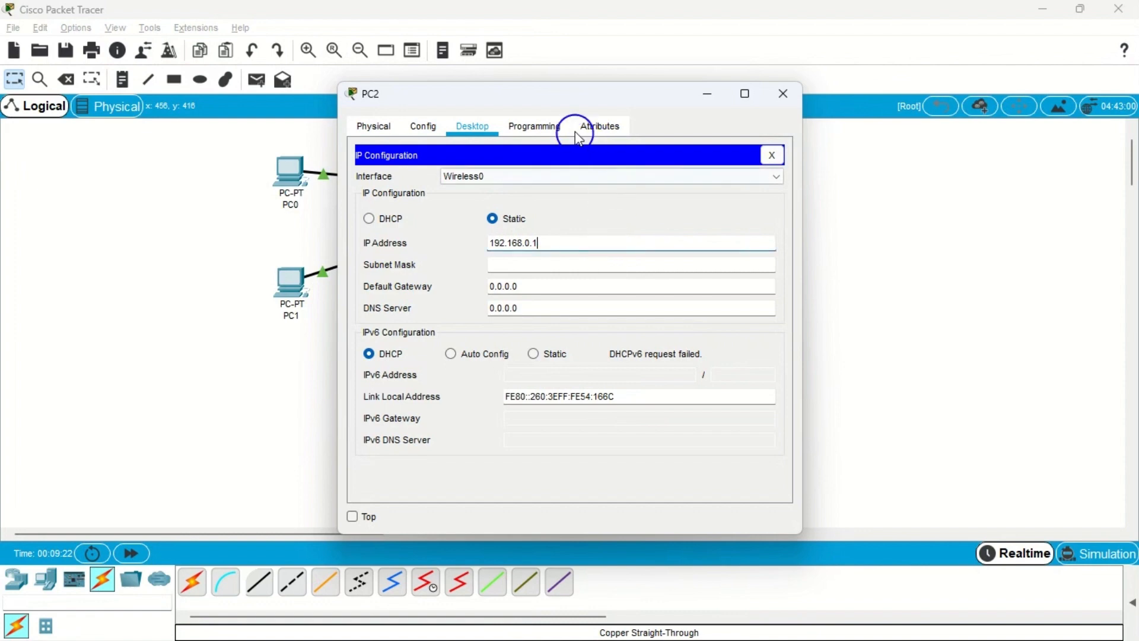
drag(587, 105, 670, 113)
key(BackSpace)
text(4)
key(Tab)
key(Tab)
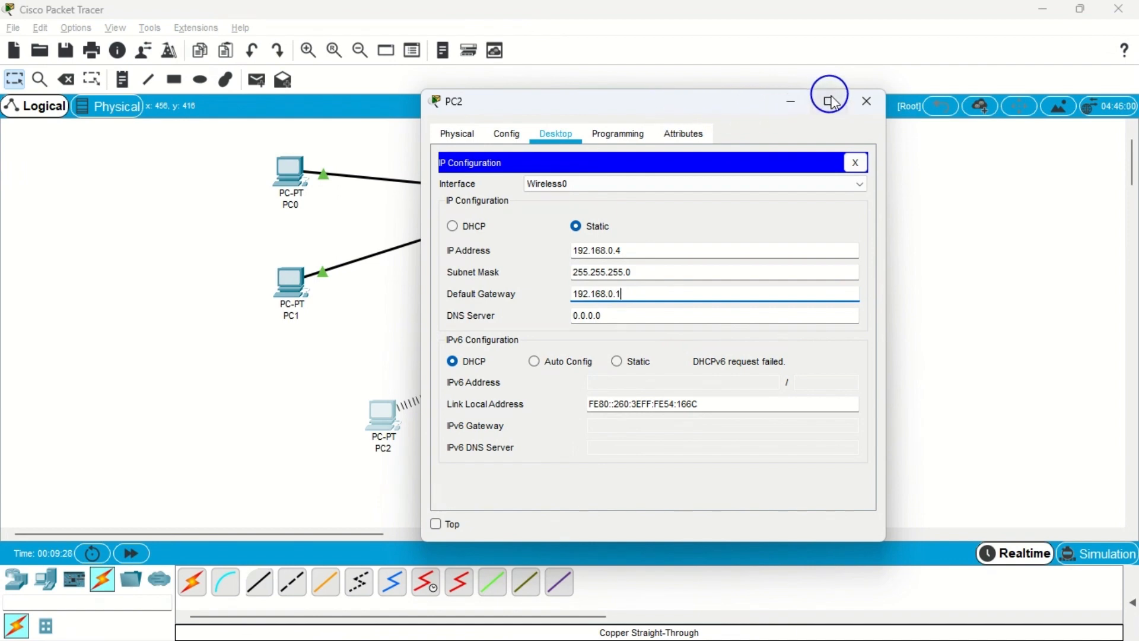
click(866, 101)
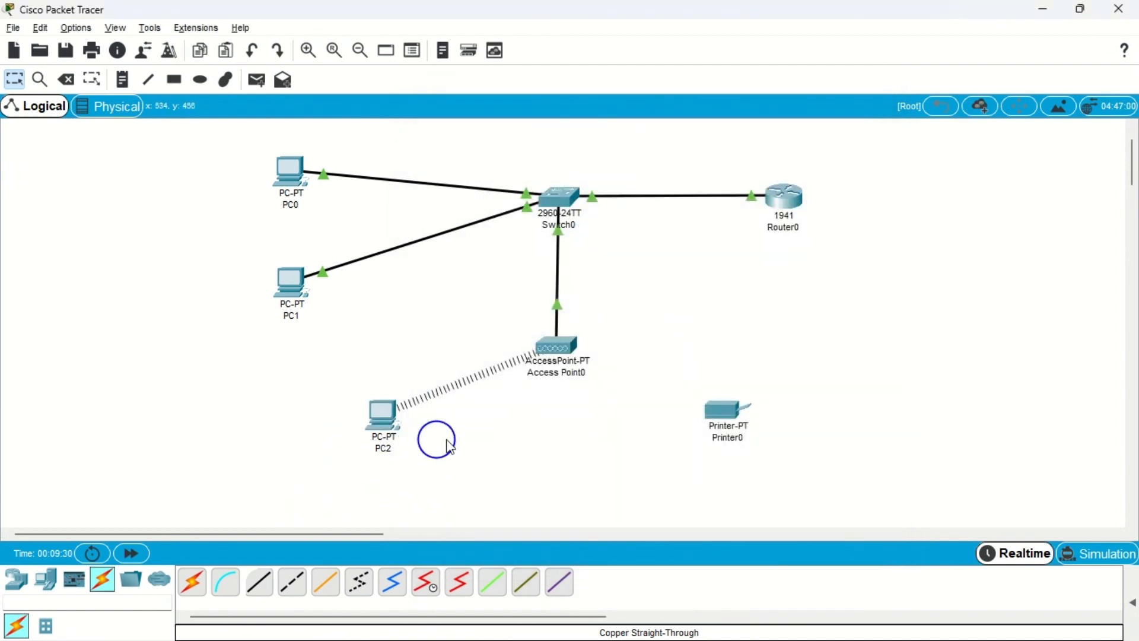
Test connectivity with a simple PDU from PC0 to PC2, check its status in the PDU list, and delete the scenario
click(1132, 602)
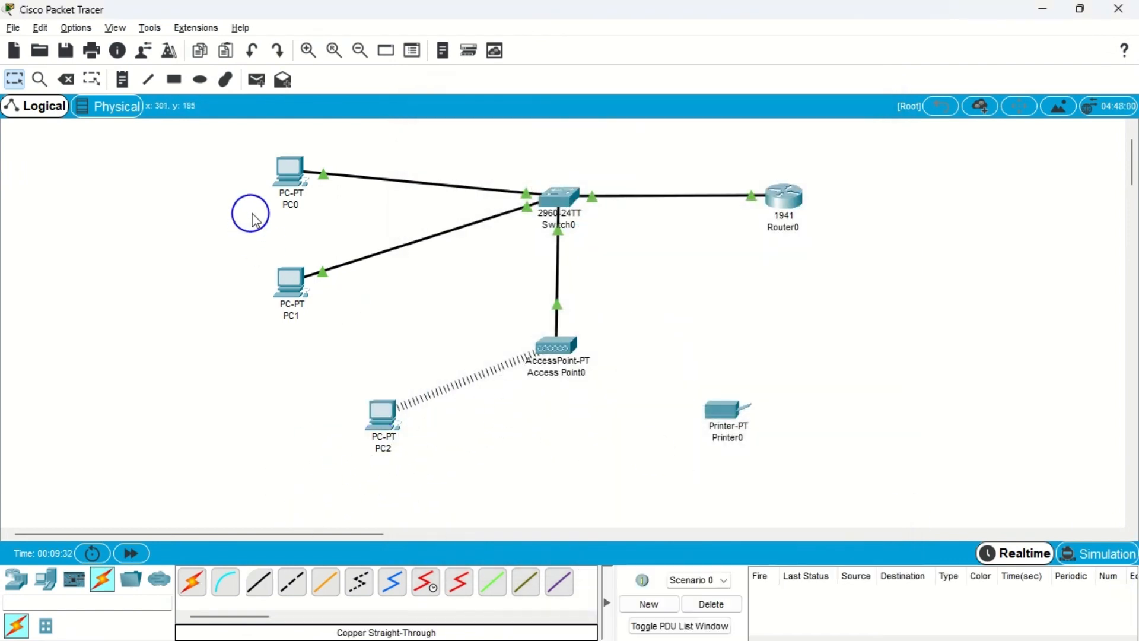
click(257, 79)
click(292, 164)
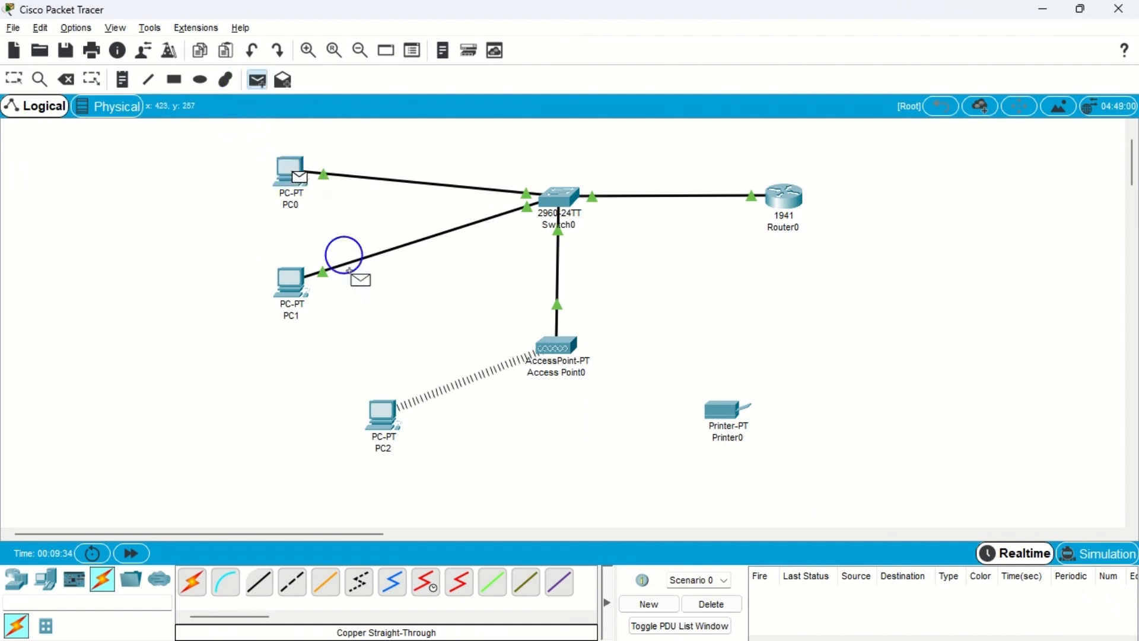
click(382, 413)
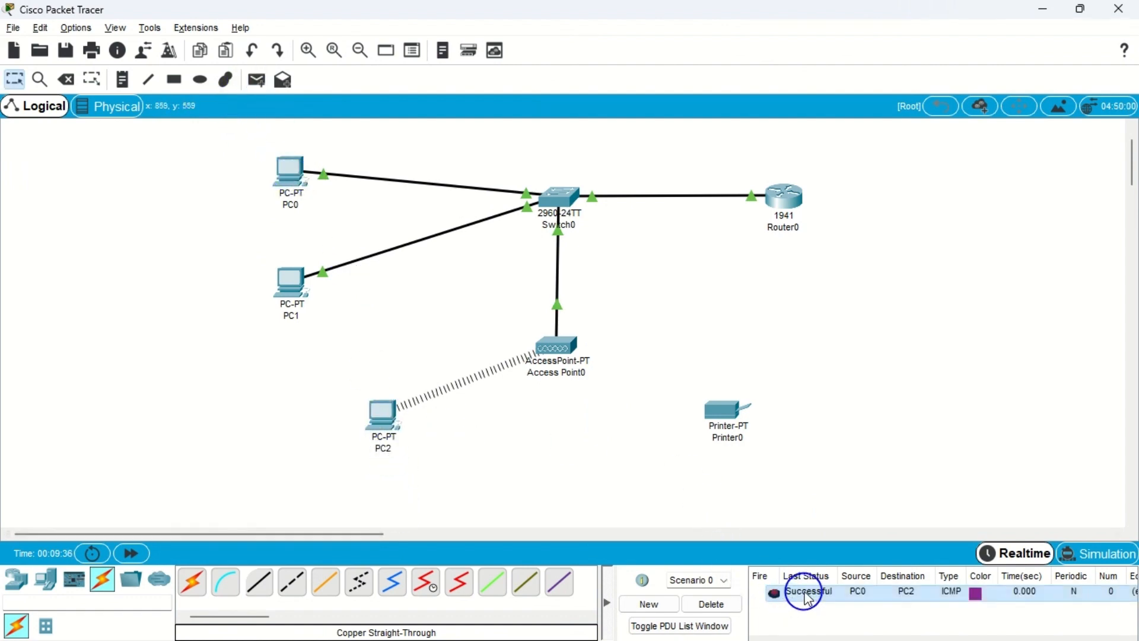
click(715, 604)
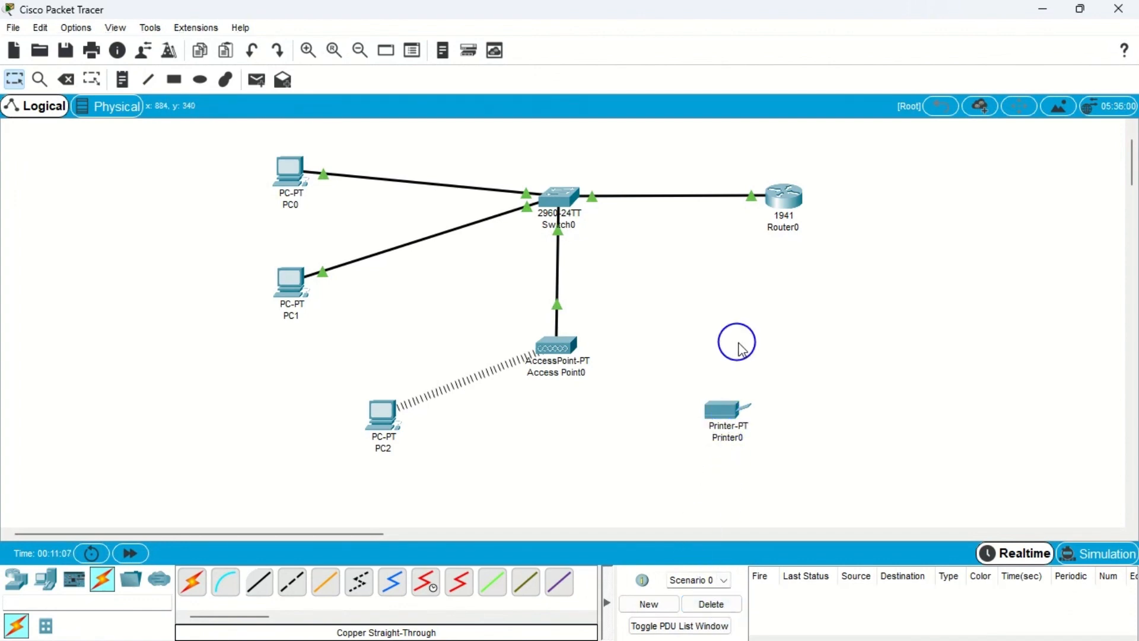
Set the SSID of Printer0's Wireless0 interface to NetworkNinja and enable WEP authentication, entering the WEP key
drag(681, 339, 777, 483)
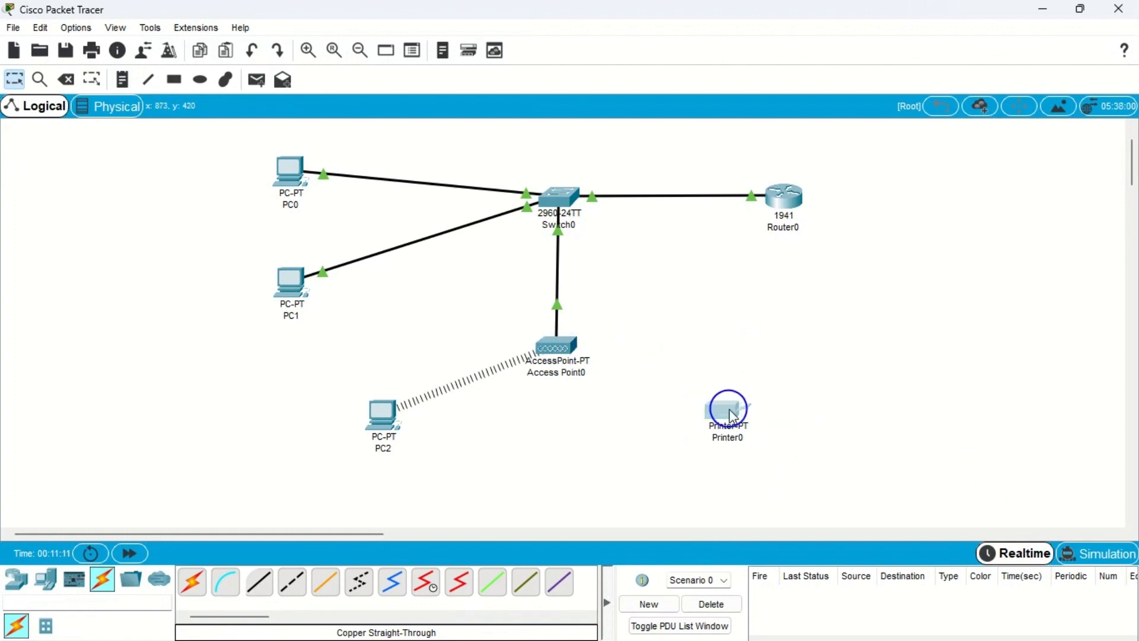
double_click(726, 409)
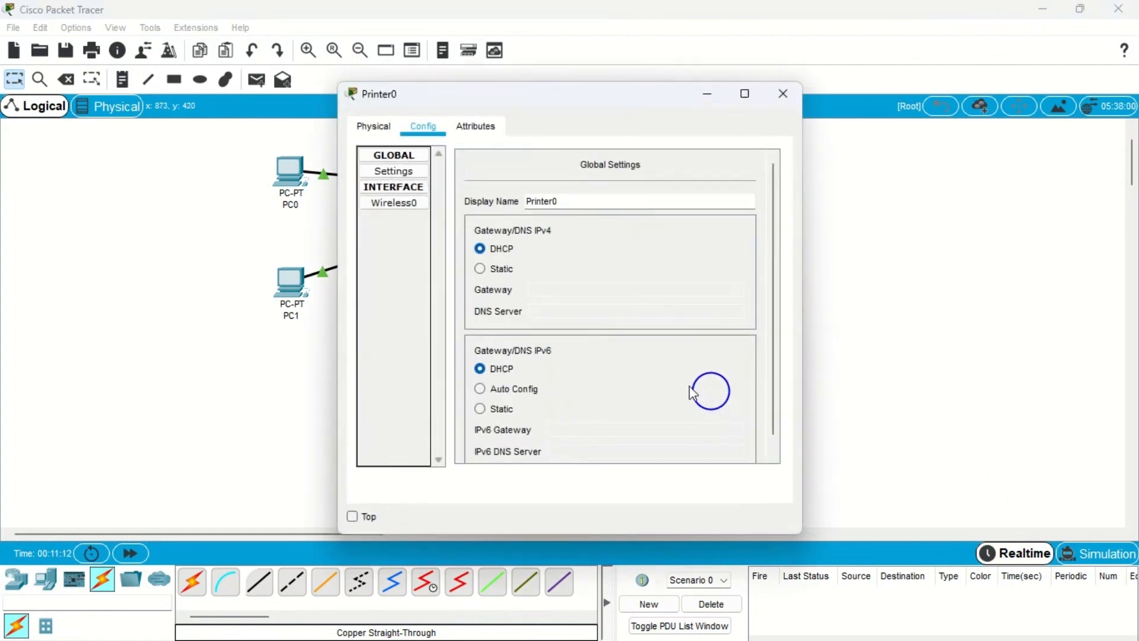
click(407, 204)
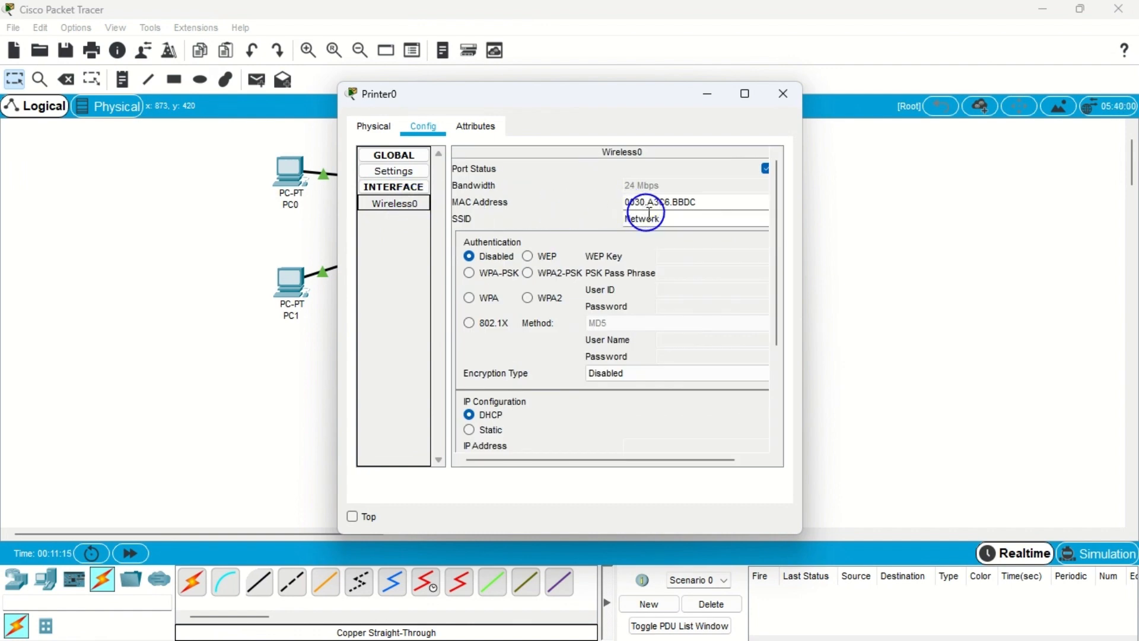
click(673, 217)
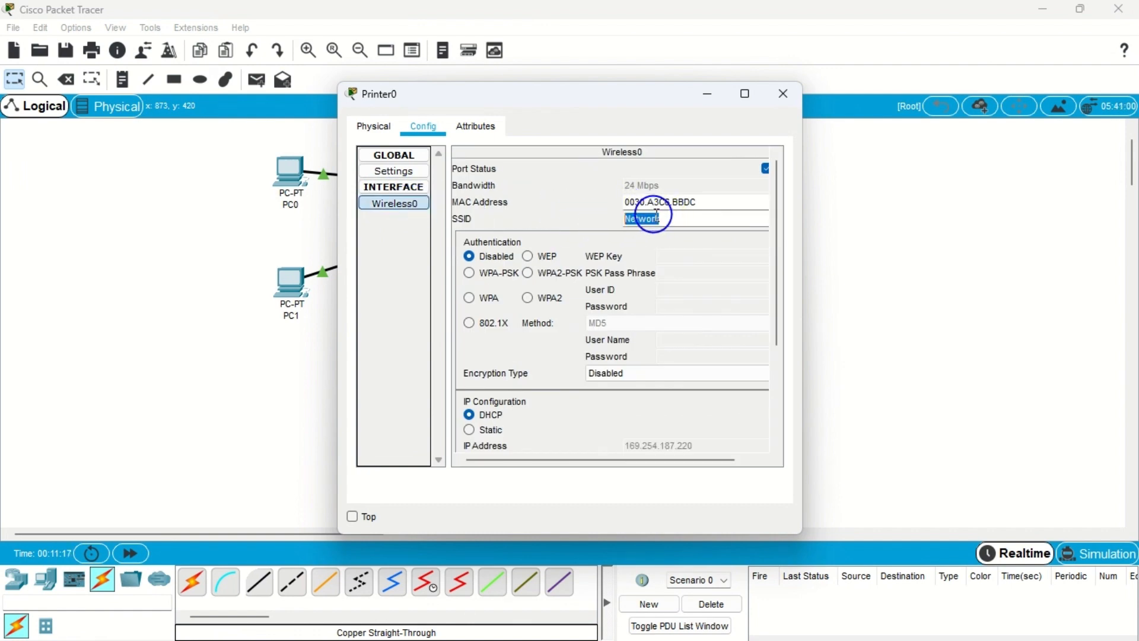
drag(599, 104, 819, 92)
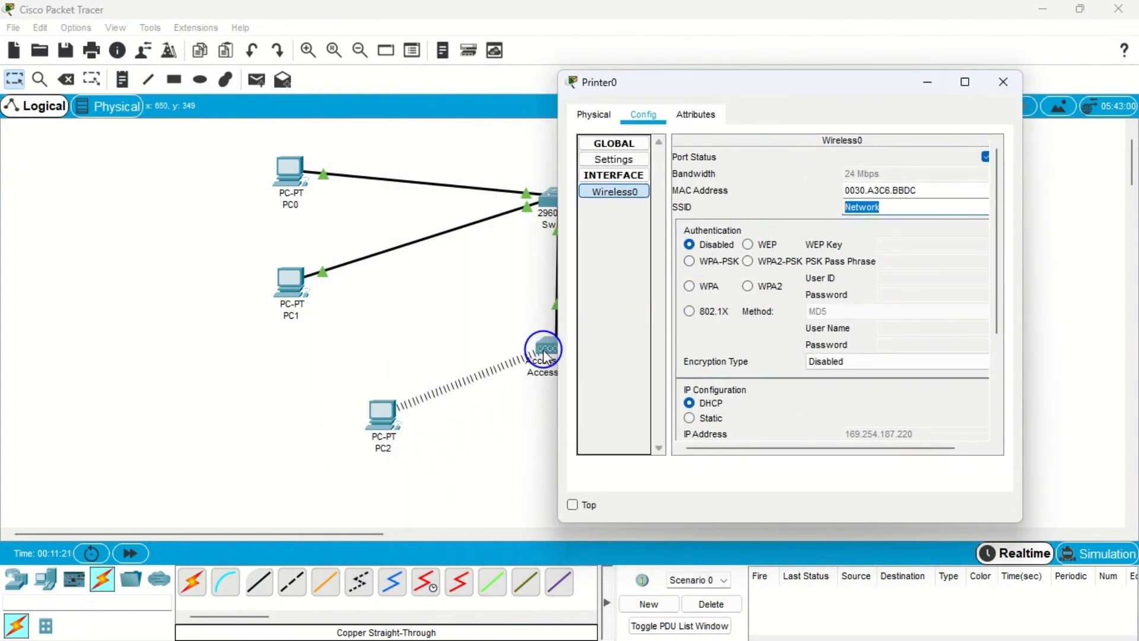
click(910, 206)
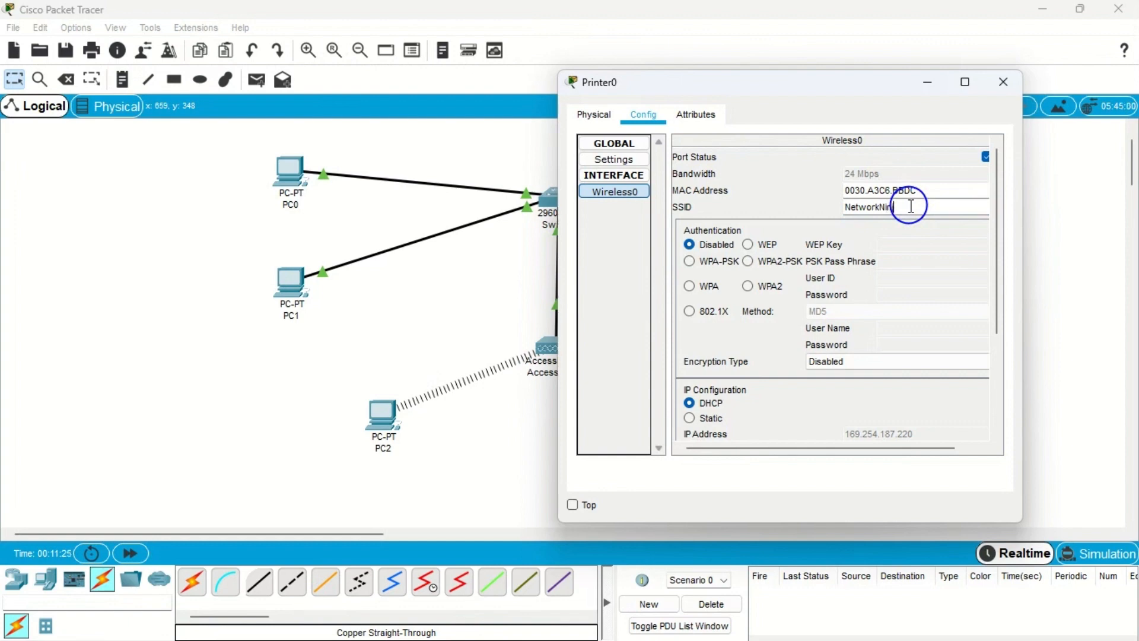
click(749, 244)
click(921, 240)
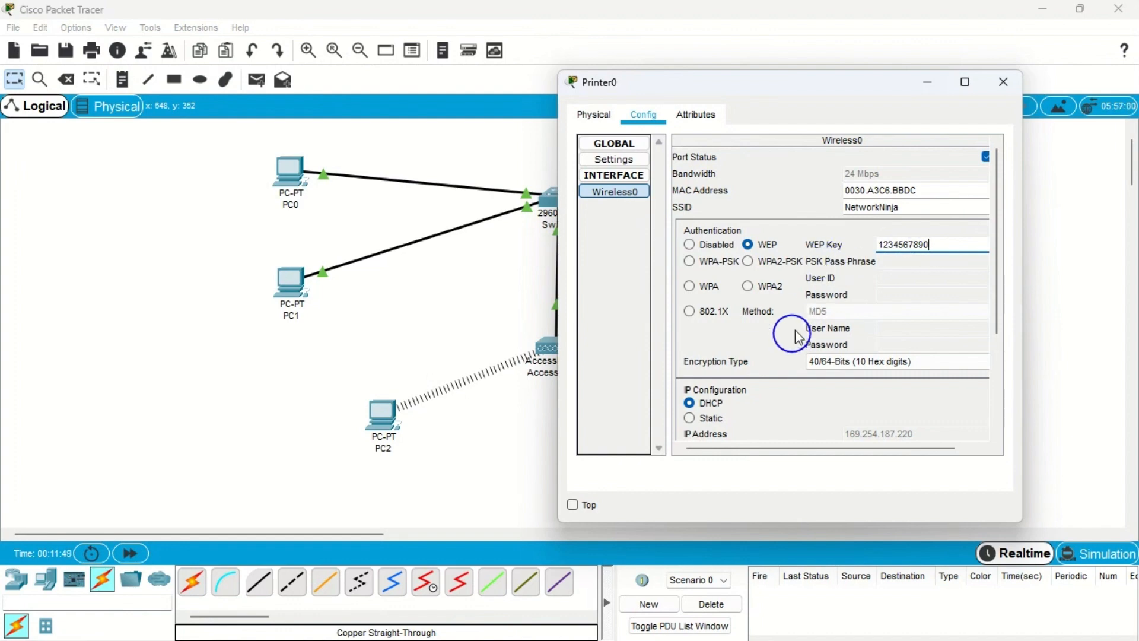
Give Printer0 the static IP address 192.168.0.5 with subnet mask 255.255.255.0, and set its IPv4 gateway to 192.168.0.1
scroll(854, 308, down, 1)
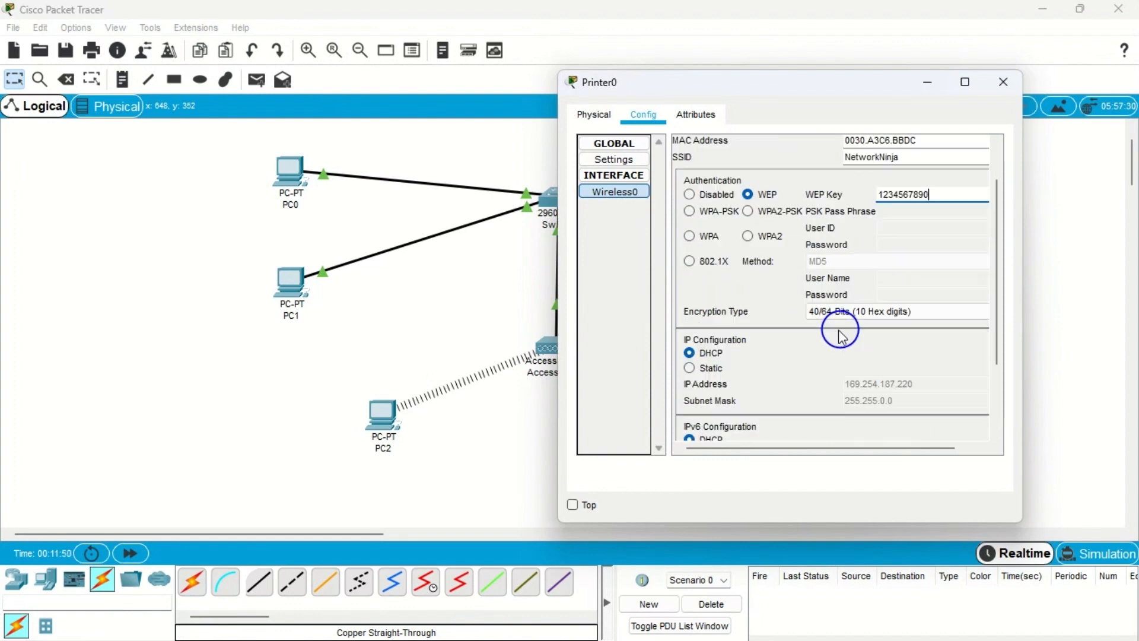
click(704, 367)
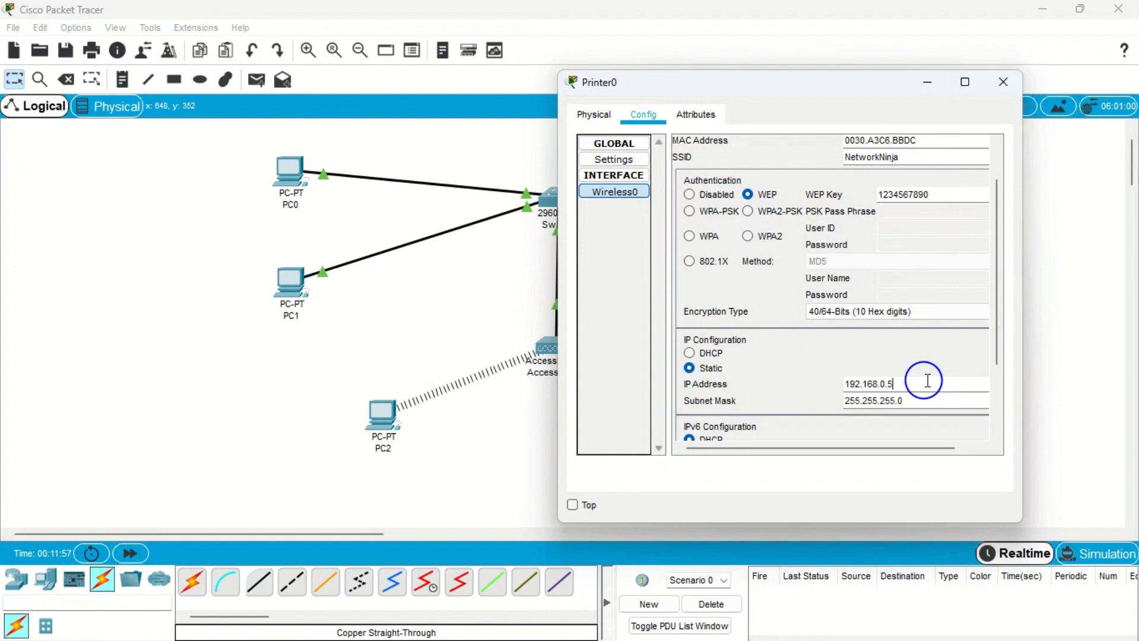
click(614, 159)
click(780, 275)
text(192.168.0.1)
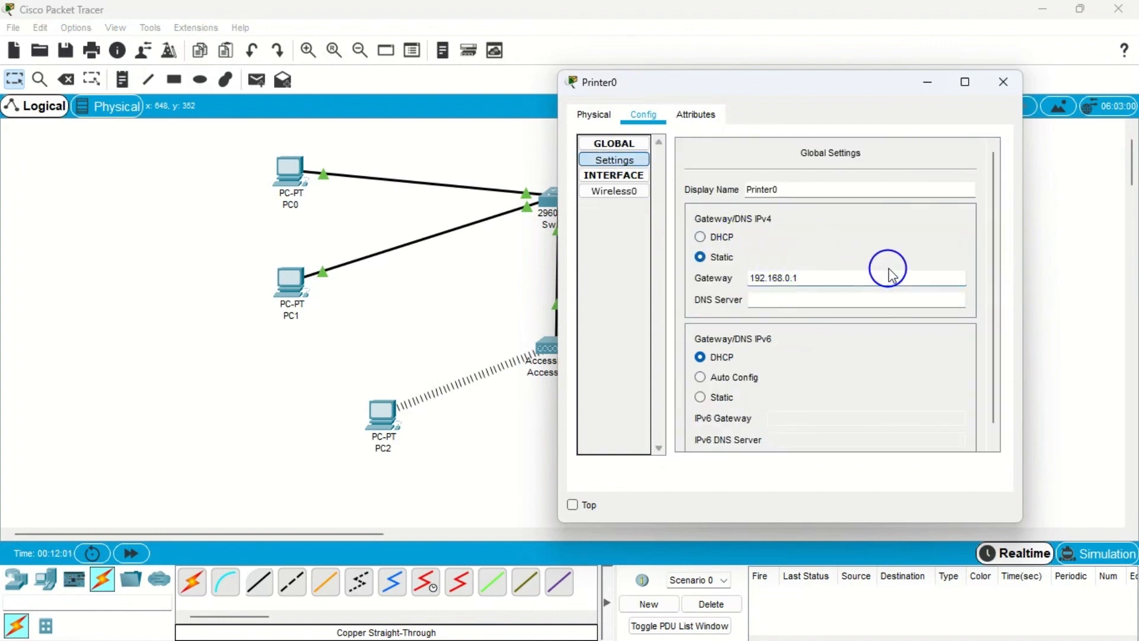
click(1003, 81)
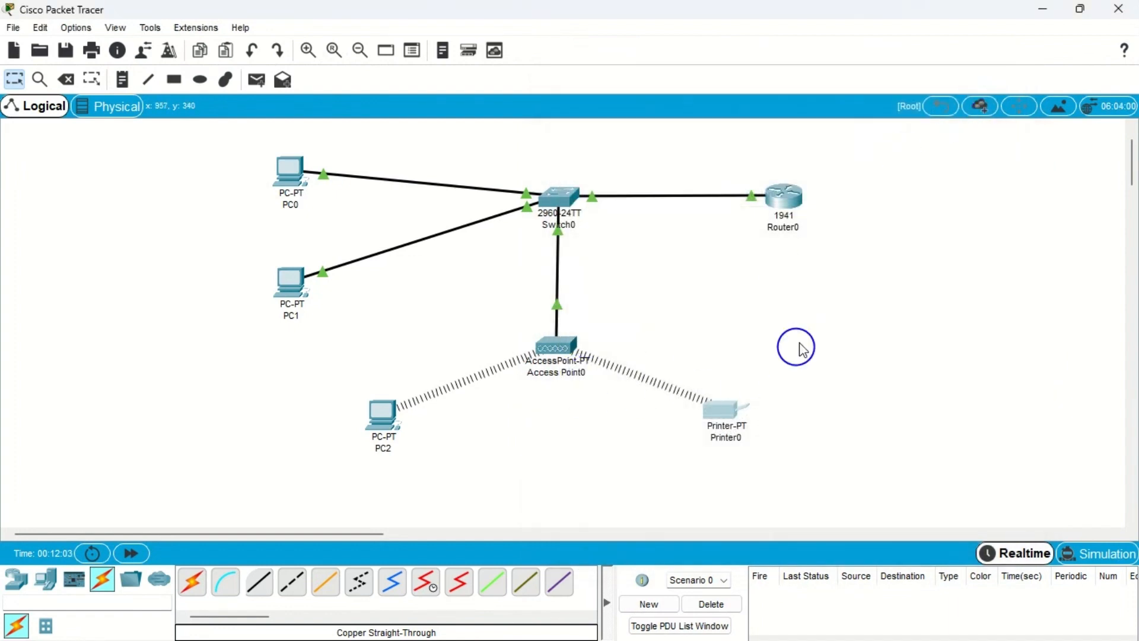
Send a simple PDU from PC0 to Printer0 and check its status in the PDU list
click(272, 89)
click(289, 169)
click(729, 413)
click(861, 593)
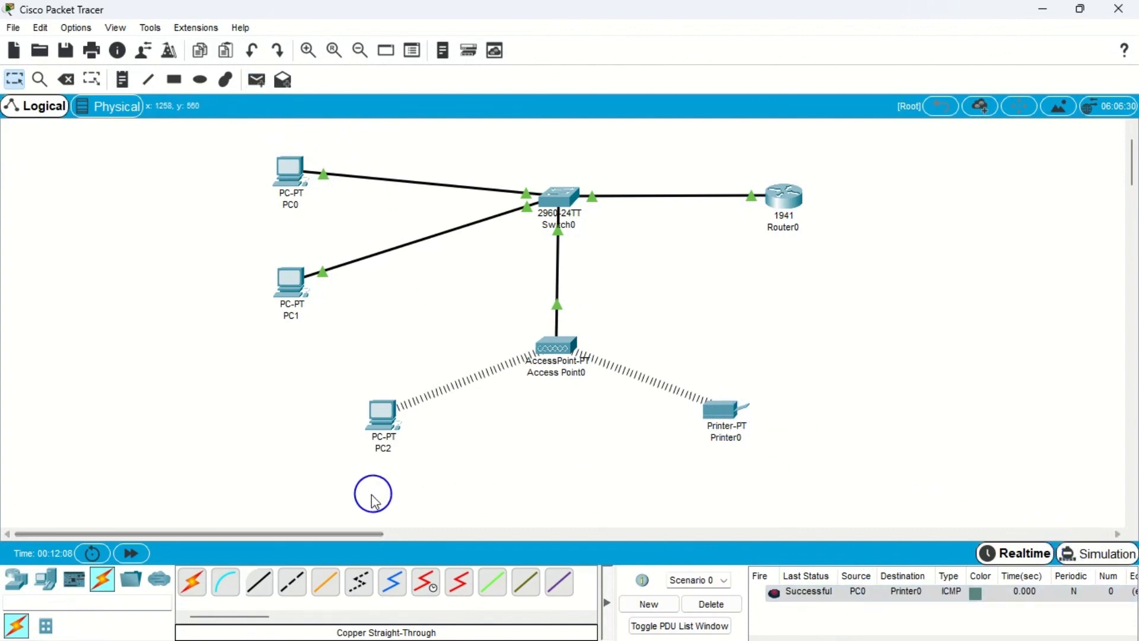
Switch to Simulation mode, speed up playback, and play the PC0-to-Printer0 PDU to trace its path through the network
key(shift+s)
drag(136, 534, 168, 535)
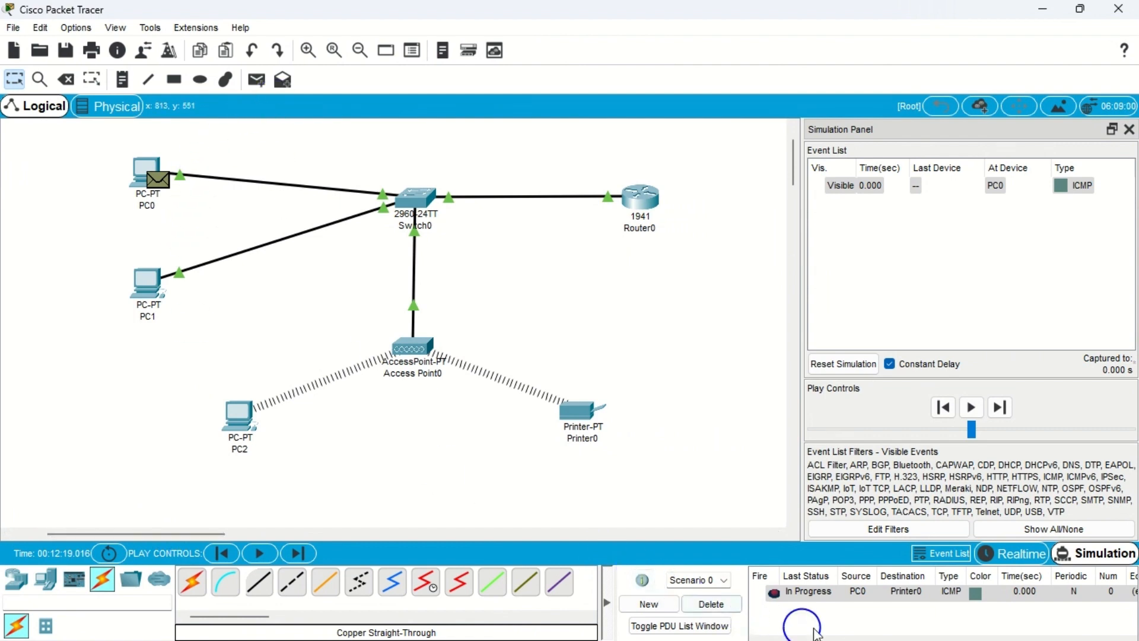
drag(973, 436, 974, 436)
drag(1066, 442, 1081, 440)
click(971, 407)
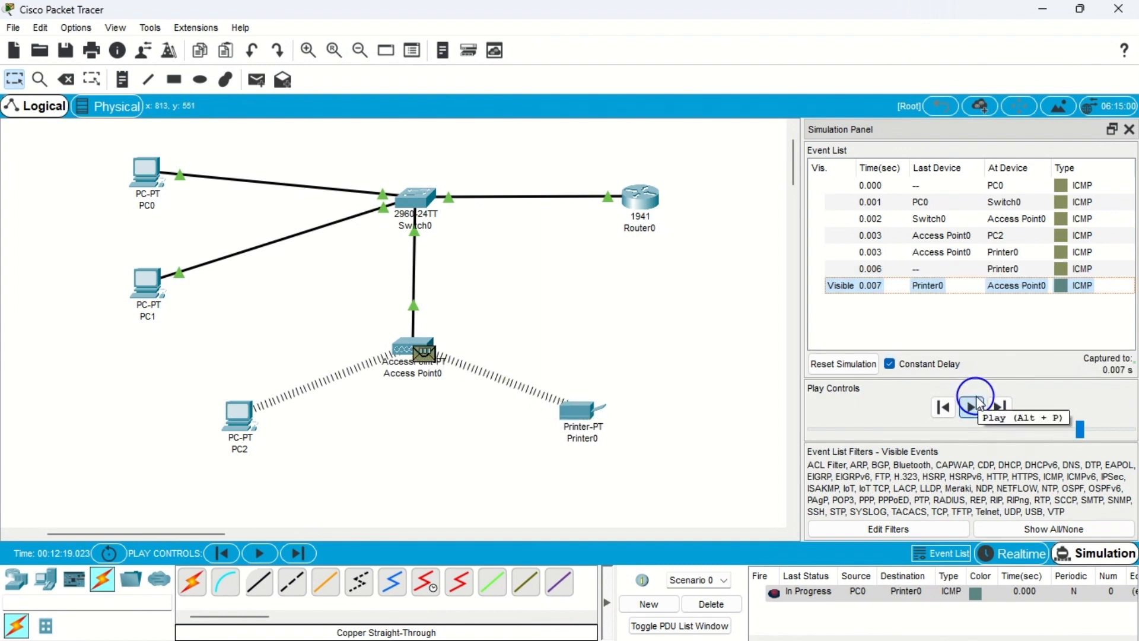
click(975, 405)
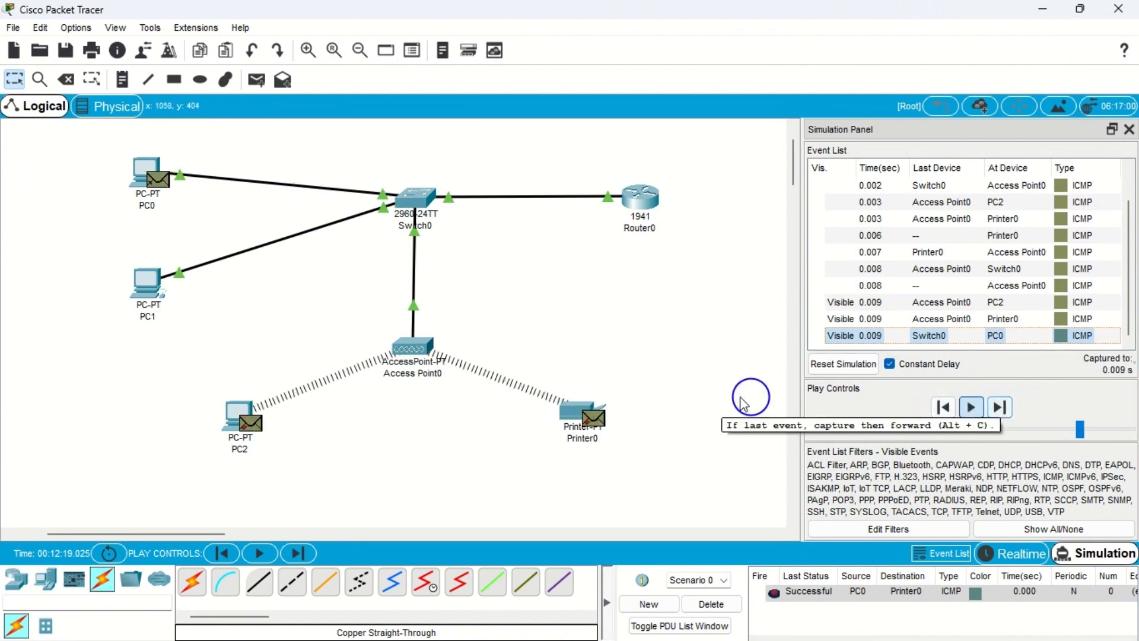
click(942, 407)
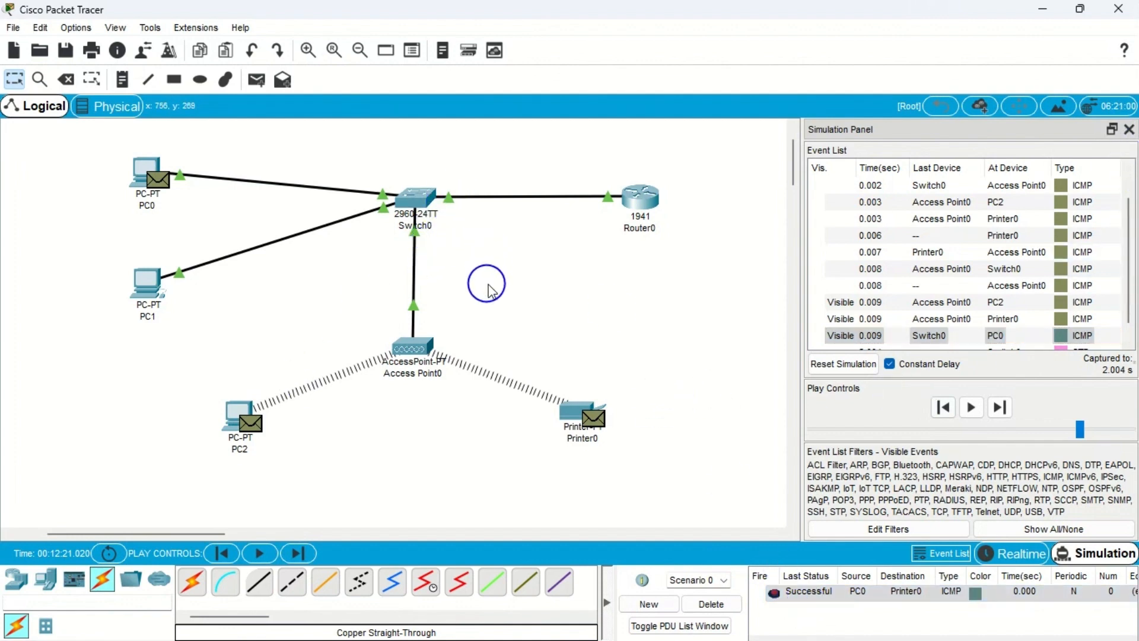
Delete the simulated PDU scenario and close the Simulation Panel
click(718, 604)
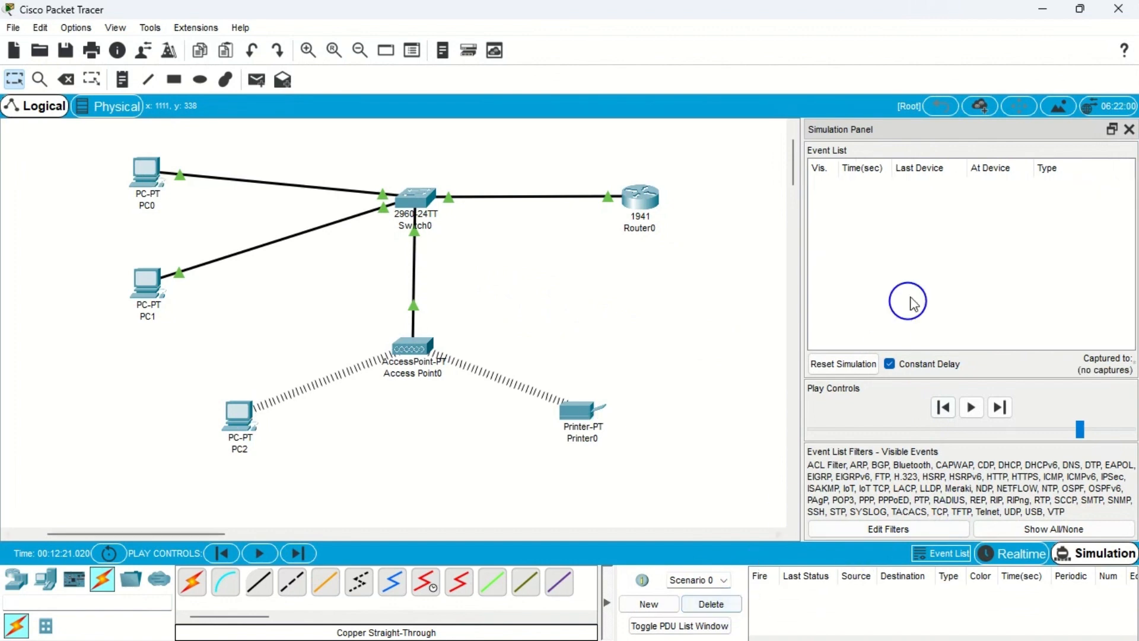
click(1129, 131)
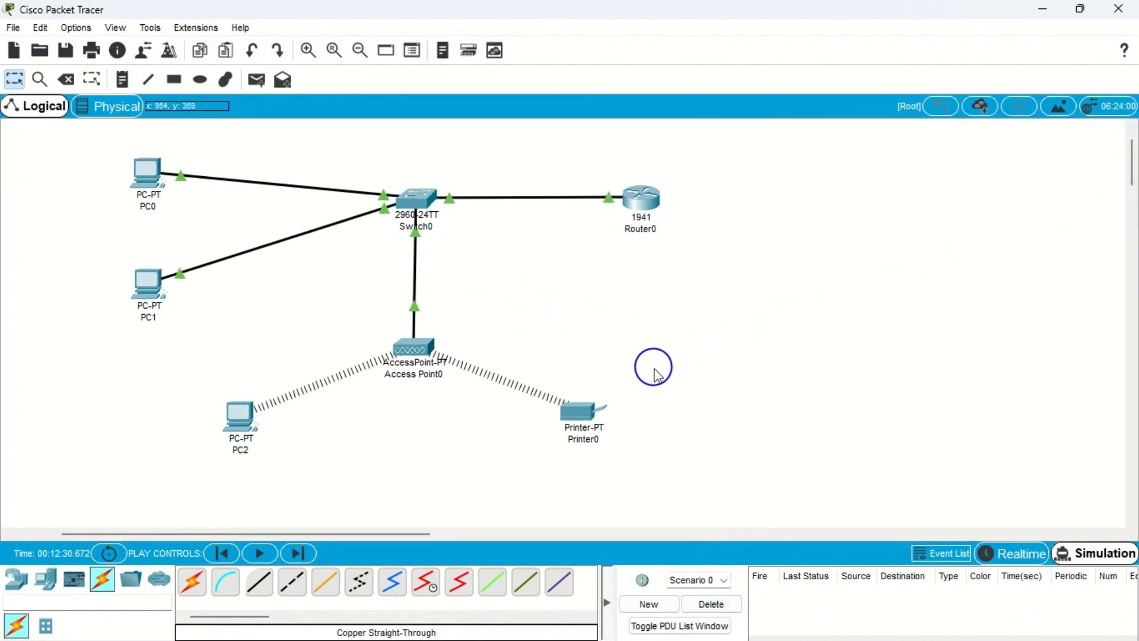
drag(359, 300, 452, 415)
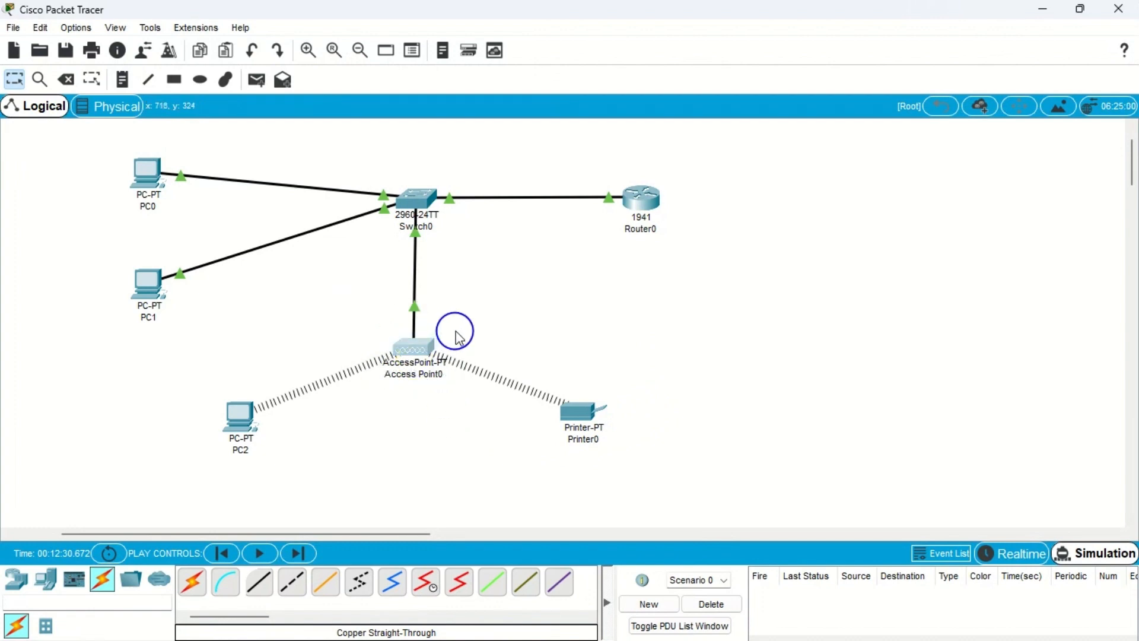